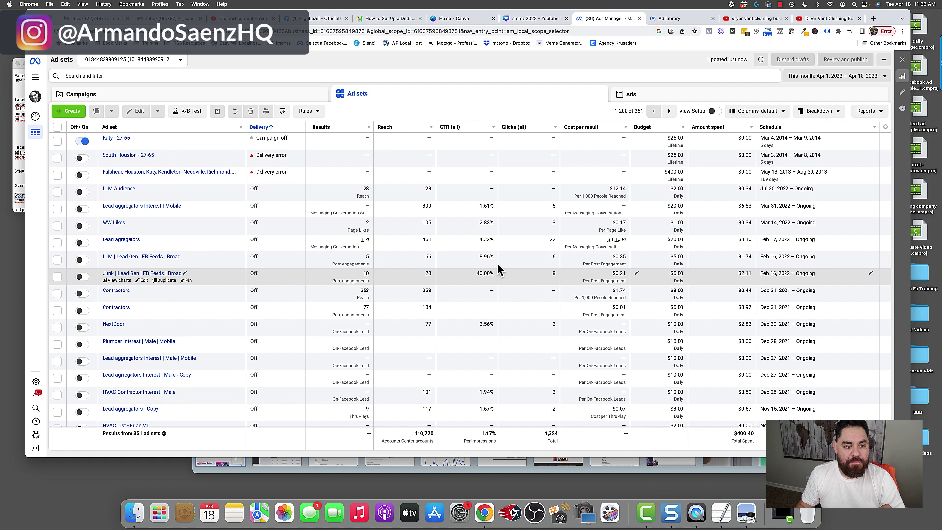
Step: Create a new draft campaign with the Engagement objective
{"action": "left_click", "coordinate": [72, 112]}
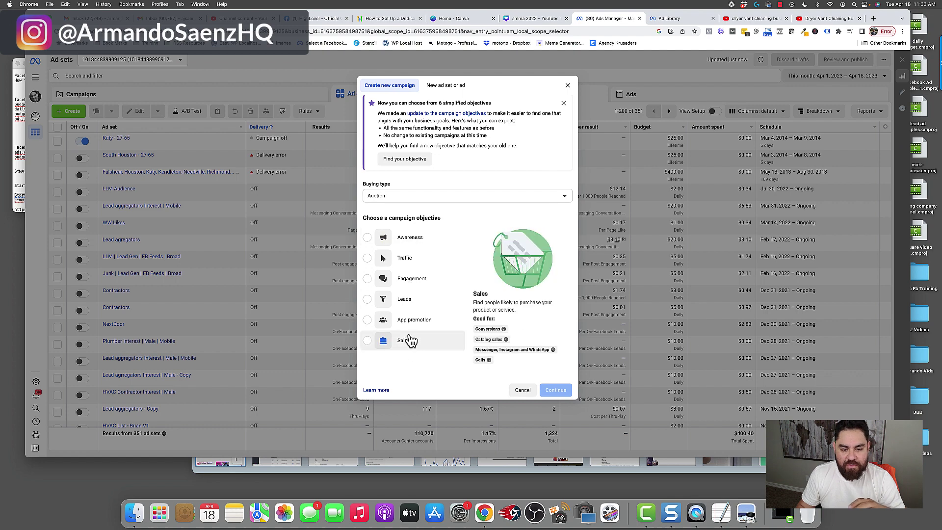
{"action": "mouse_move", "coordinate": [411, 297]}
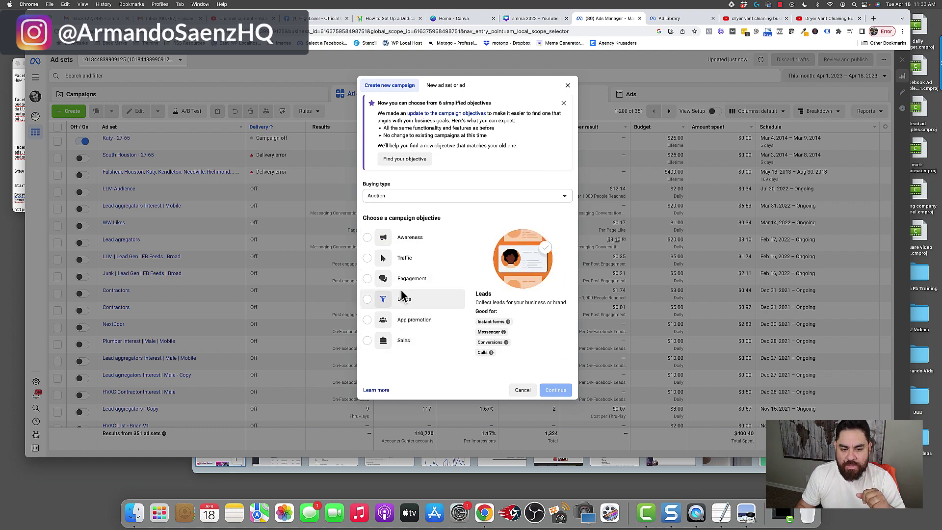
{"action": "left_click", "coordinate": [374, 281]}
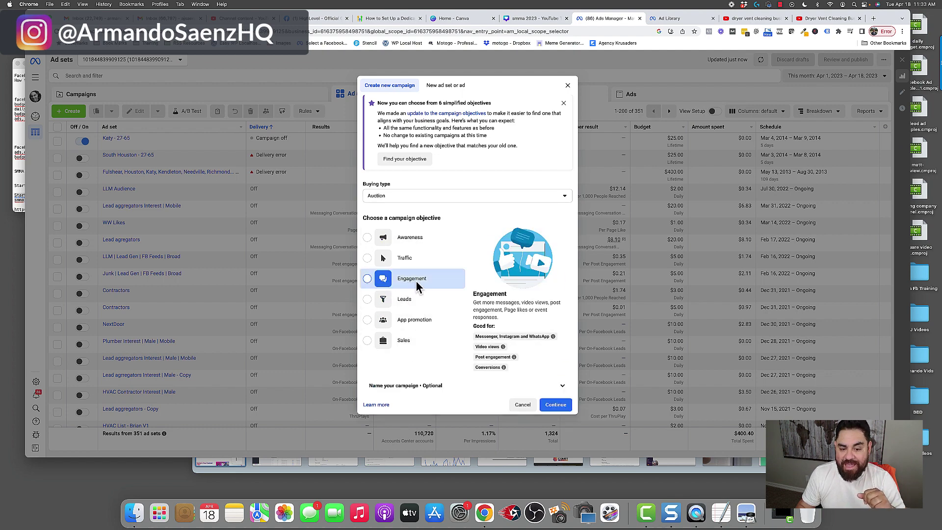
{"action": "left_click", "coordinate": [555, 400]}
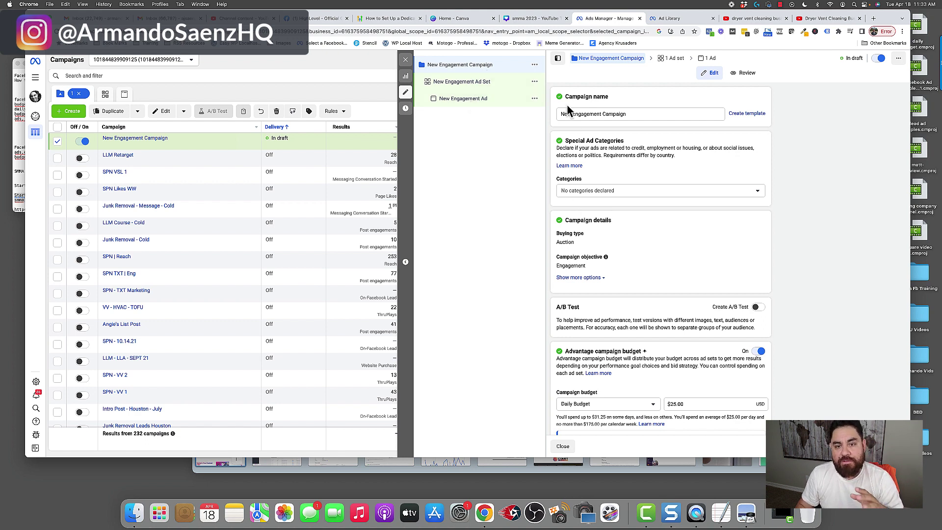
Step: Select the current campaign name to replace it with 'Dryer vent cleaning Houston'
{"action": "left_click_drag", "start_coordinate": [565, 96], "coordinate": [550, 119]}
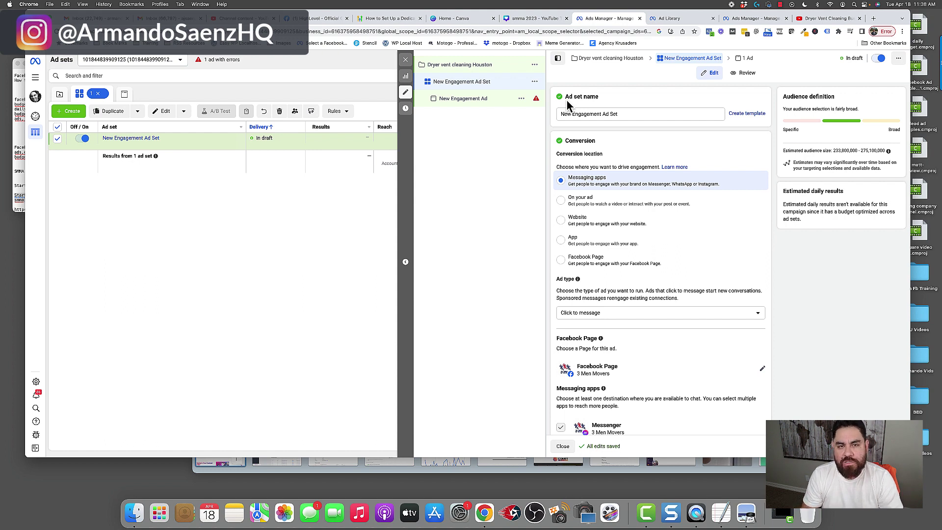
Step: Replace the ad set name with the pasted text 'Sugar Land | Feeds | Only'
{"action": "left_click", "coordinate": [601, 114]}
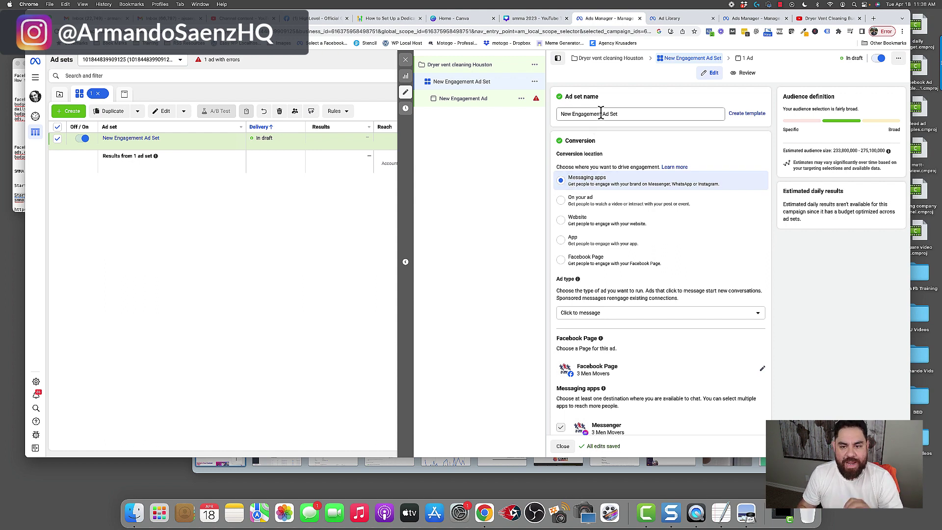
{"action": "key", "text": "super+a"}
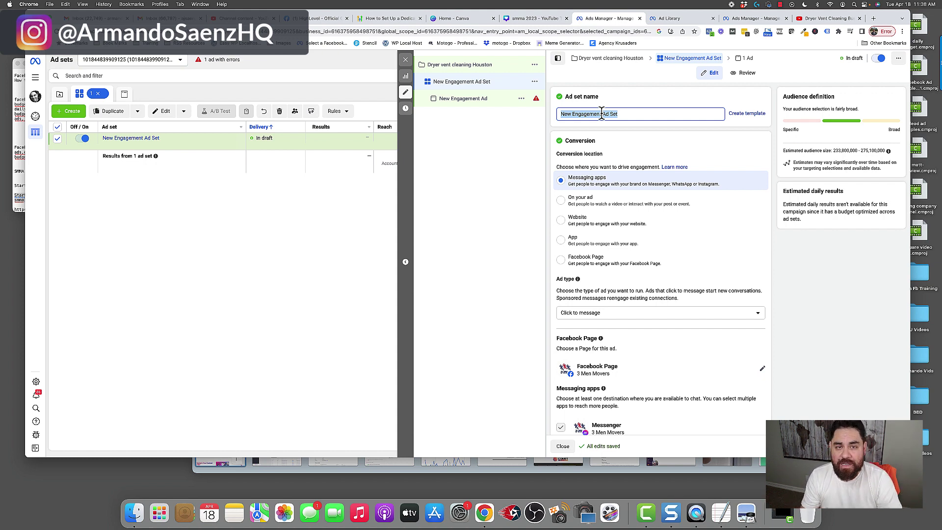
{"action": "type", "text": "Sugar Land | Feeds | Only"}
{"action": "left_click", "coordinate": [556, 166]}
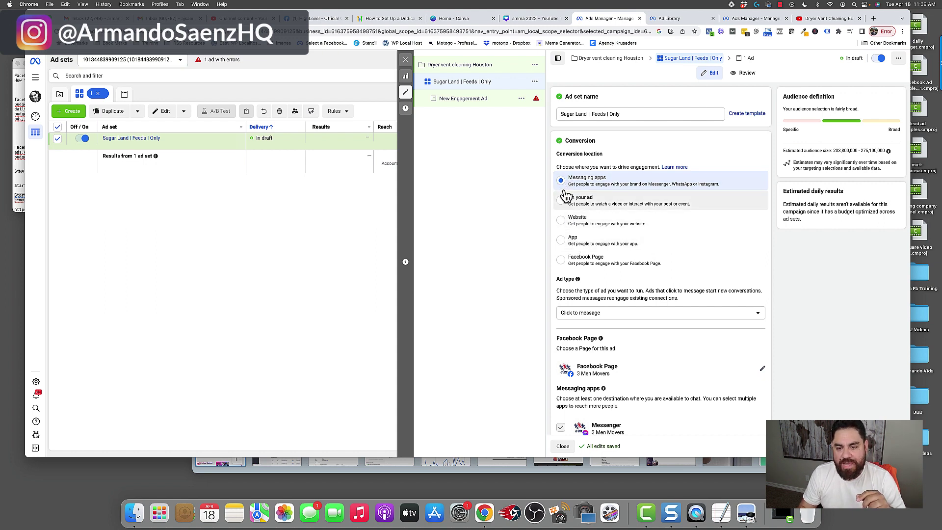
Step: Keep the ad set's ad type as Click to message
{"action": "scroll", "coordinate": [561, 200], "scroll_direction": "down", "scroll_amount": 3}
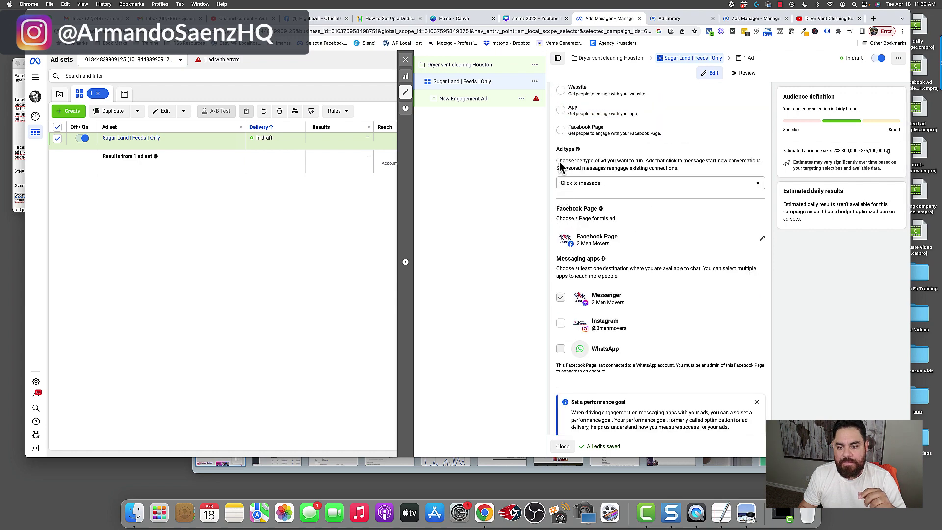
{"action": "left_click", "coordinate": [599, 185]}
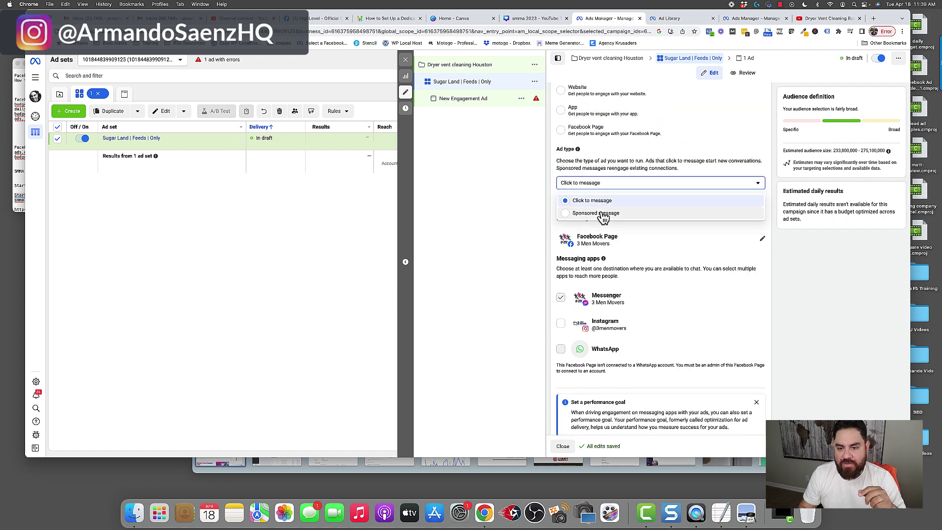
{"action": "left_click", "coordinate": [564, 169]}
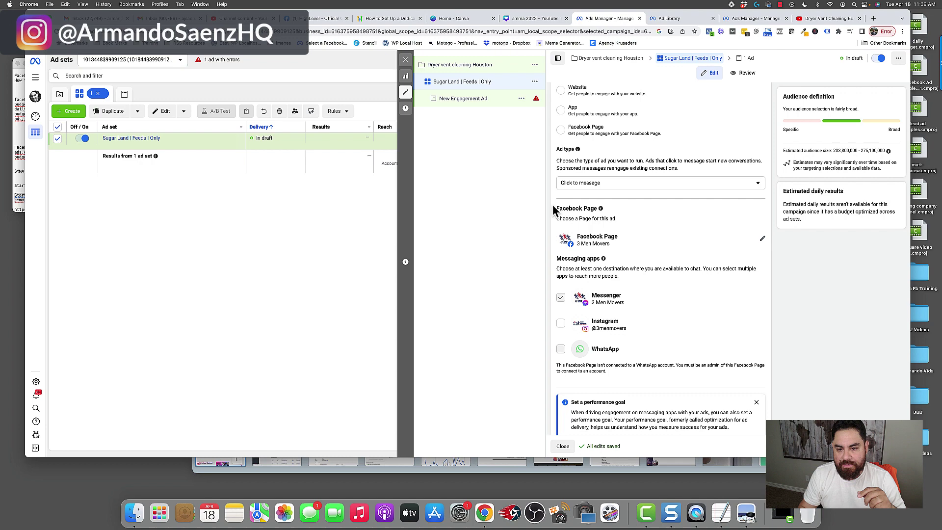
Step: Switch the Facebook Page to Junk Removal Service by searching 'junk'
{"action": "scroll", "coordinate": [556, 203], "scroll_direction": "down", "scroll_amount": 1}
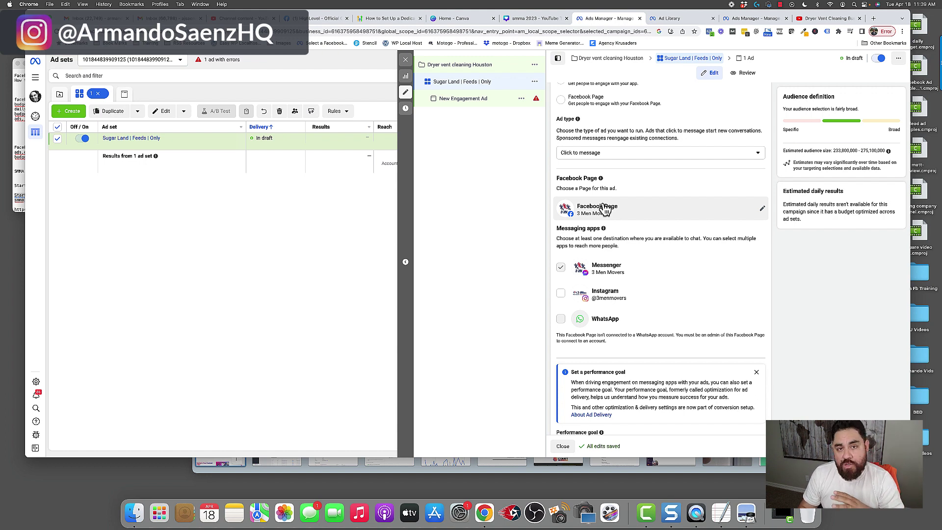
{"action": "left_click", "coordinate": [763, 209]}
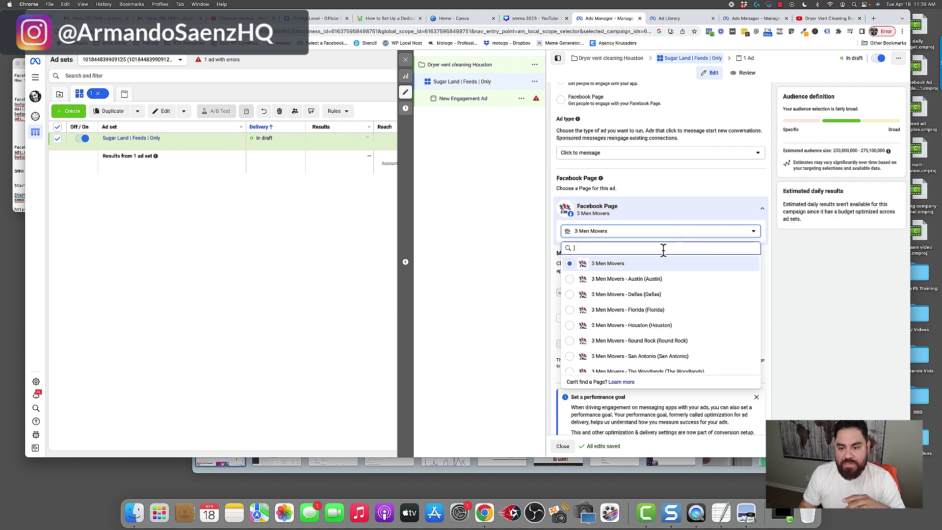
{"action": "type", "text": "junk"}
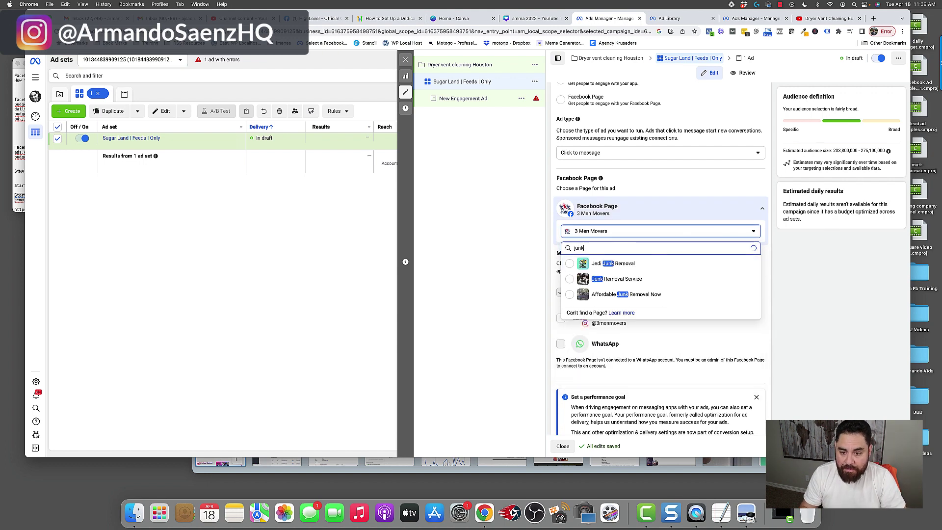
{"action": "left_click", "coordinate": [617, 281]}
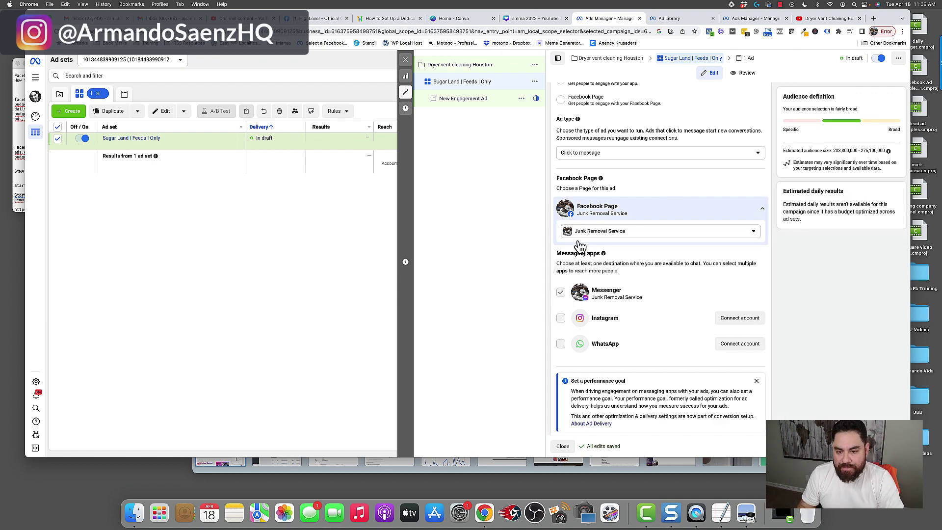
{"action": "scroll", "coordinate": [562, 252], "scroll_direction": "down", "scroll_amount": 3}
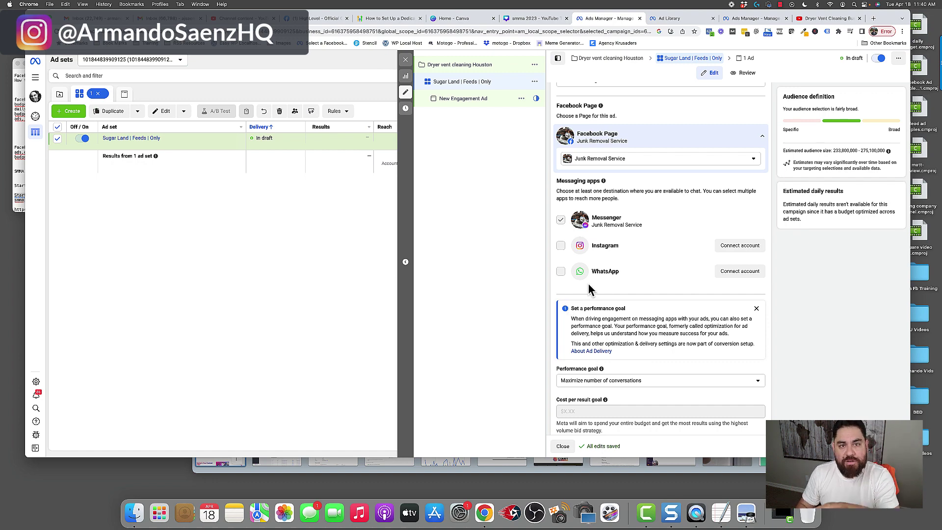
{"action": "scroll", "coordinate": [591, 361], "scroll_direction": "down", "scroll_amount": 3}
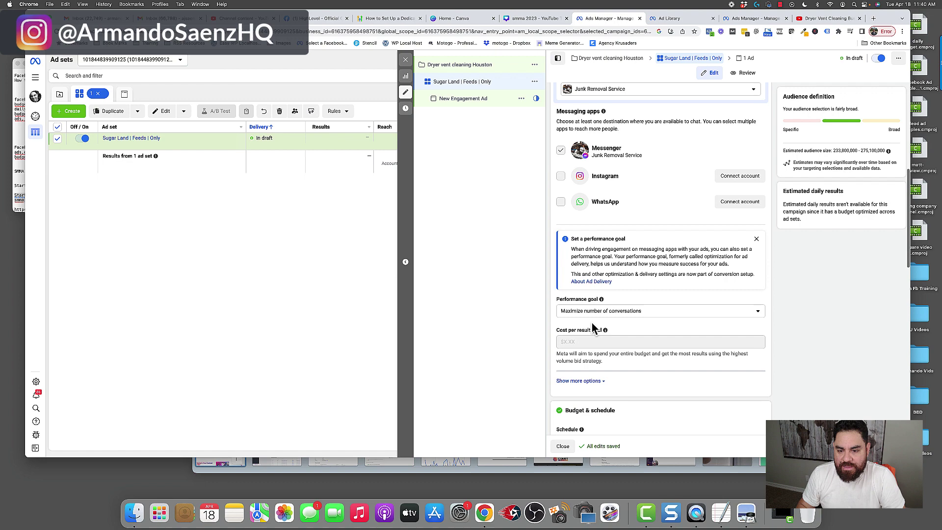
{"action": "left_click_drag", "start_coordinate": [570, 239], "coordinate": [624, 239]}
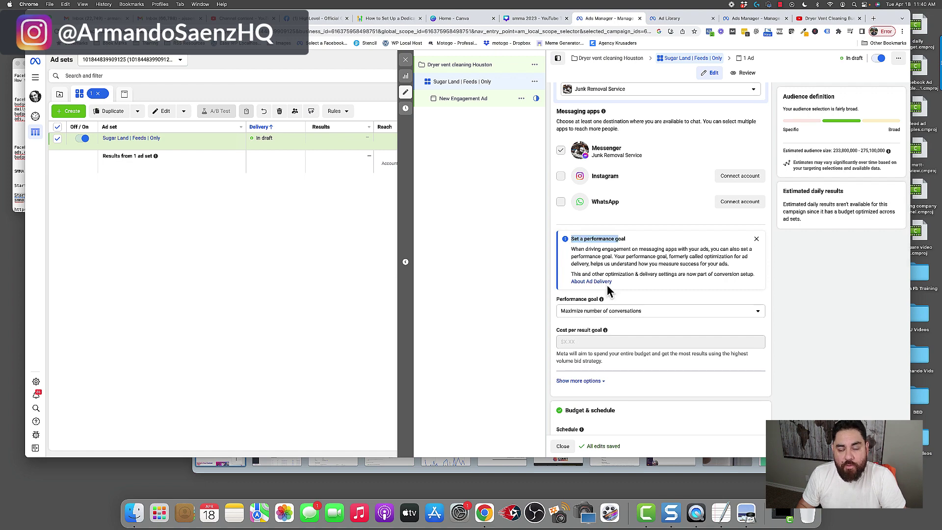
{"action": "scroll", "coordinate": [608, 295], "scroll_direction": "down", "scroll_amount": 5}
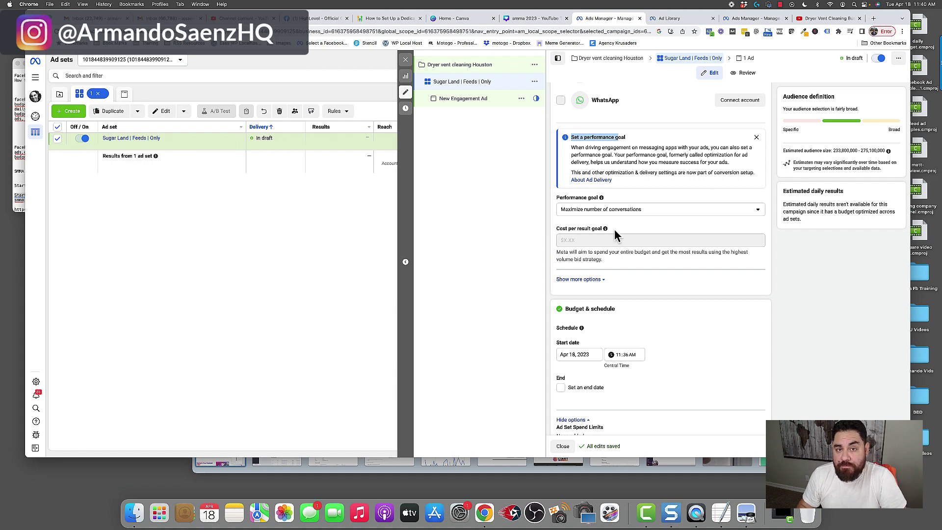
{"action": "scroll", "coordinate": [596, 294], "scroll_direction": "down", "scroll_amount": 5}
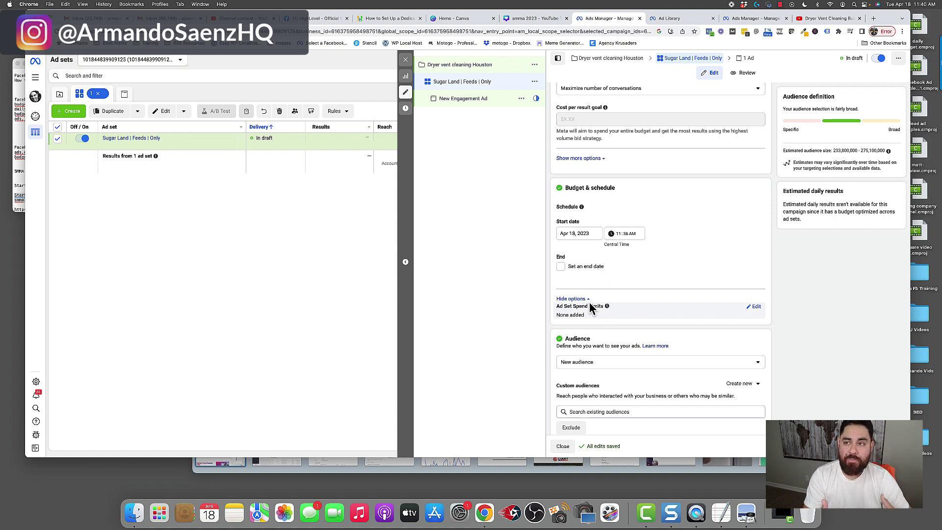
Step: Scroll the ad set editor down to Audience, showing United States, ages 18–65+
{"action": "scroll", "coordinate": [593, 308], "scroll_direction": "down", "scroll_amount": 4}
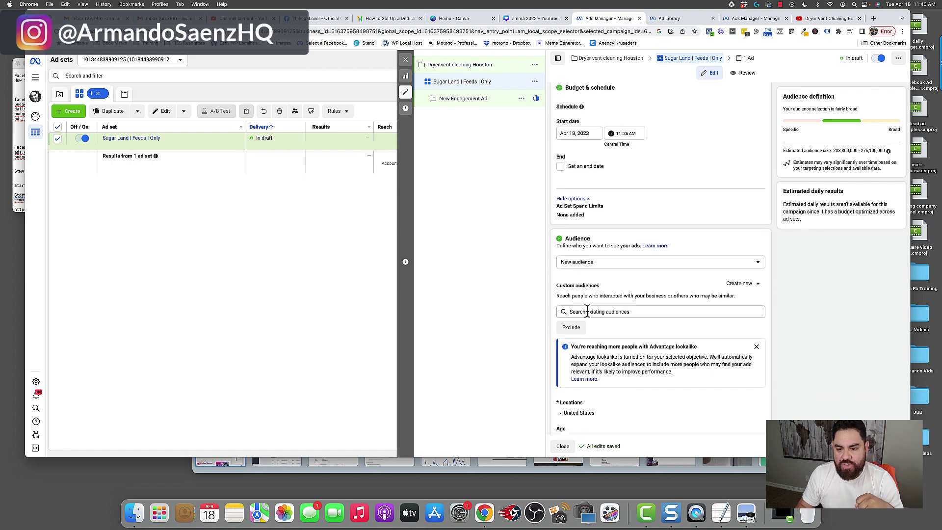
{"action": "scroll", "coordinate": [588, 299], "scroll_direction": "down", "scroll_amount": 2}
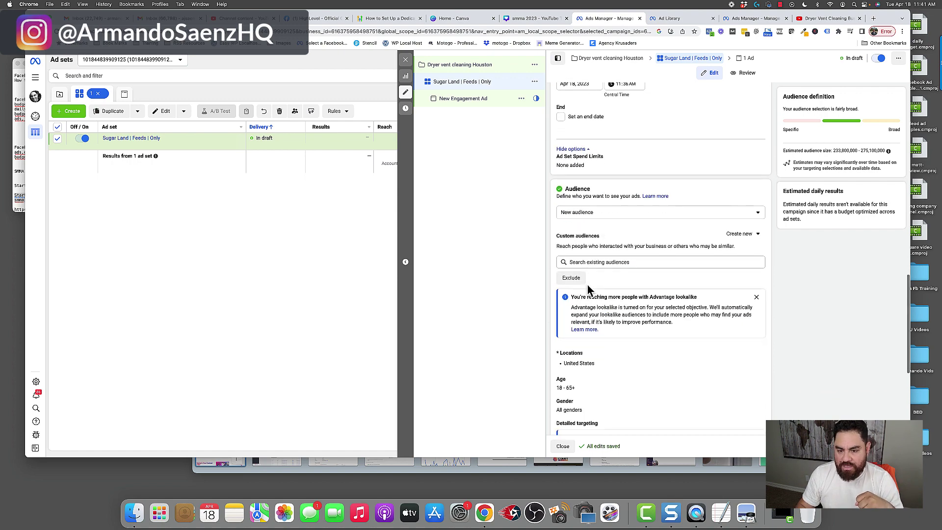
{"action": "scroll", "coordinate": [587, 290], "scroll_direction": "down", "scroll_amount": 2}
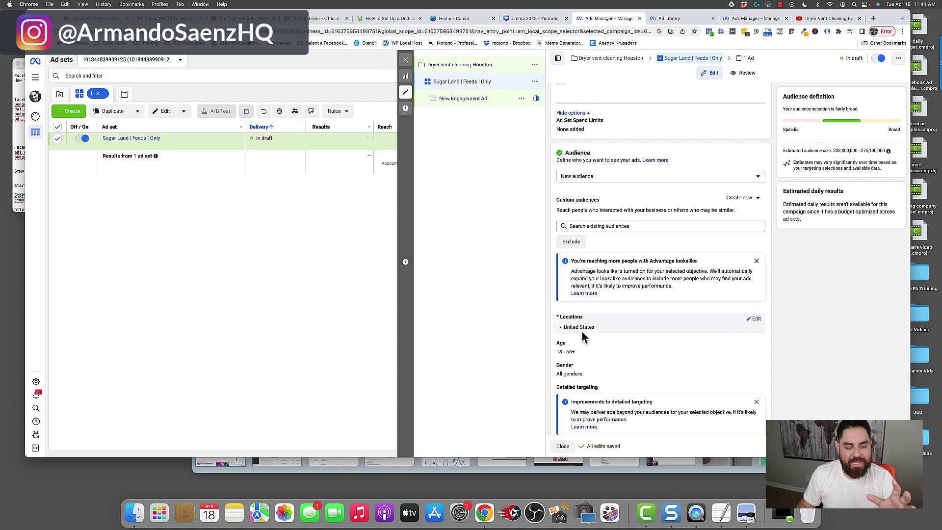
{"action": "scroll", "coordinate": [581, 330], "scroll_direction": "down", "scroll_amount": 2}
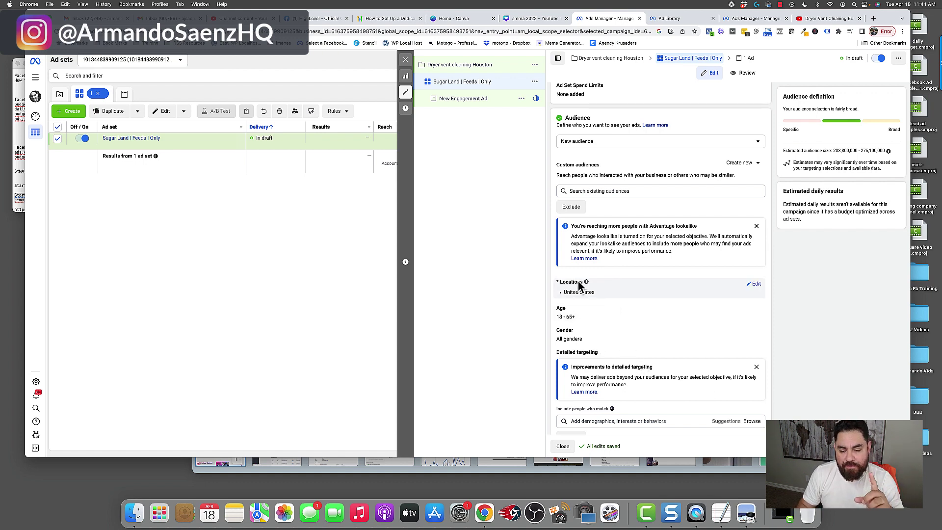
Step: Target Sugar Land, Texas, trying a 10 mi radius before choosing the city only
{"action": "mouse_move", "coordinate": [587, 282]}
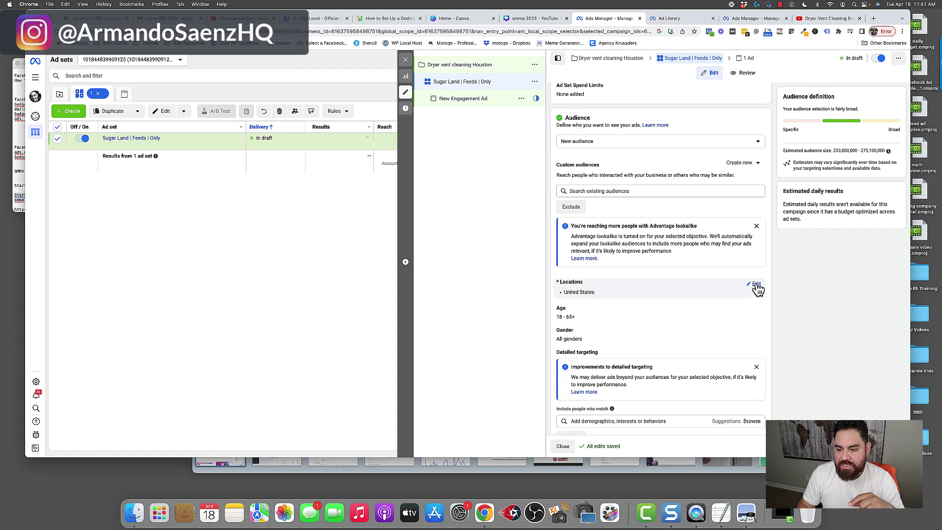
{"action": "left_click", "coordinate": [754, 287]}
{"action": "scroll", "coordinate": [619, 313], "scroll_direction": "down", "scroll_amount": 3}
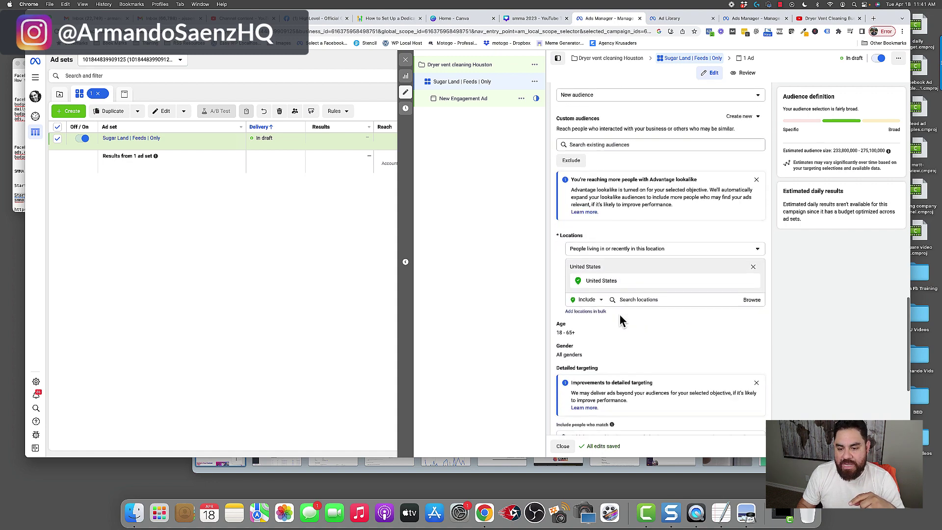
{"action": "left_click", "coordinate": [639, 281]}
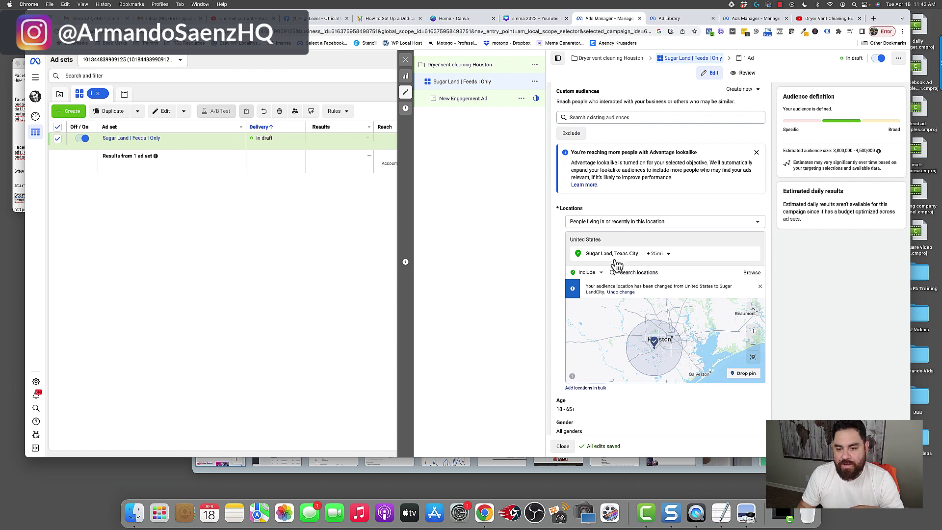
{"action": "left_click", "coordinate": [668, 254]}
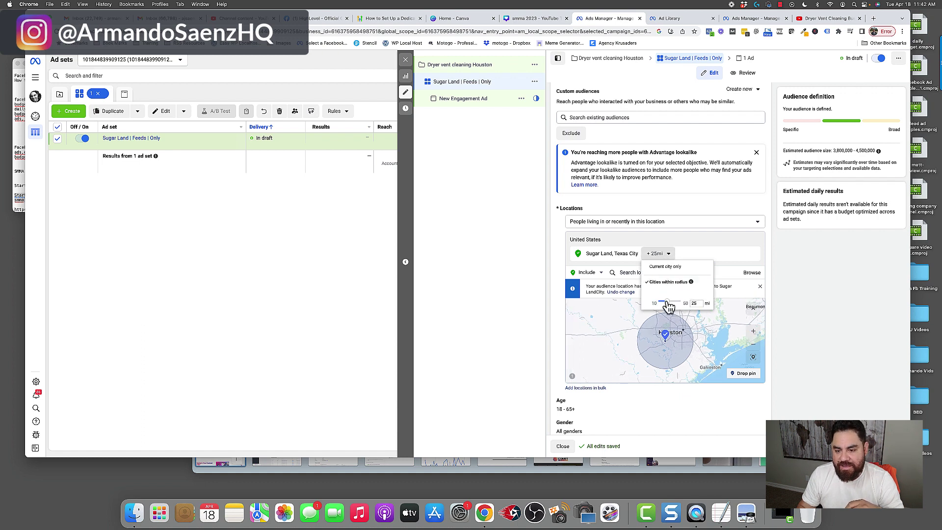
{"action": "left_click_drag", "start_coordinate": [667, 302], "coordinate": [657, 302]}
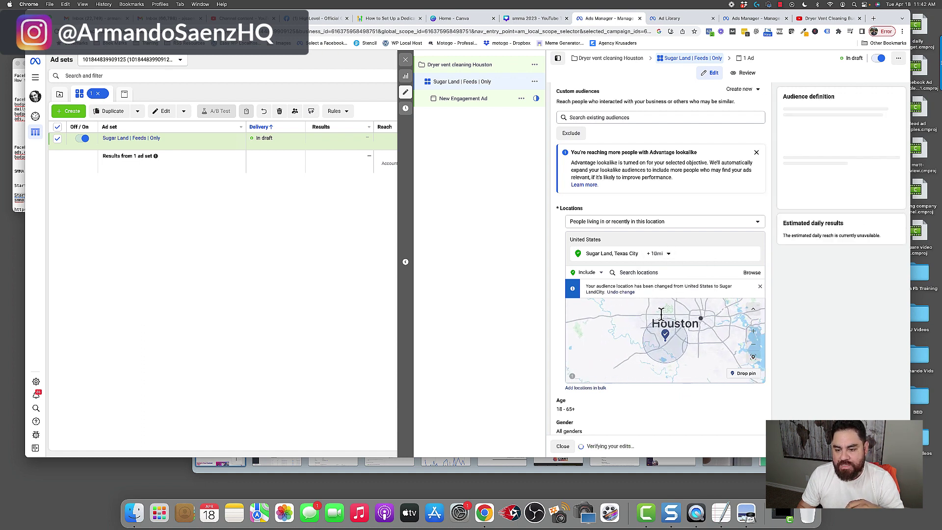
{"action": "left_click", "coordinate": [668, 254]}
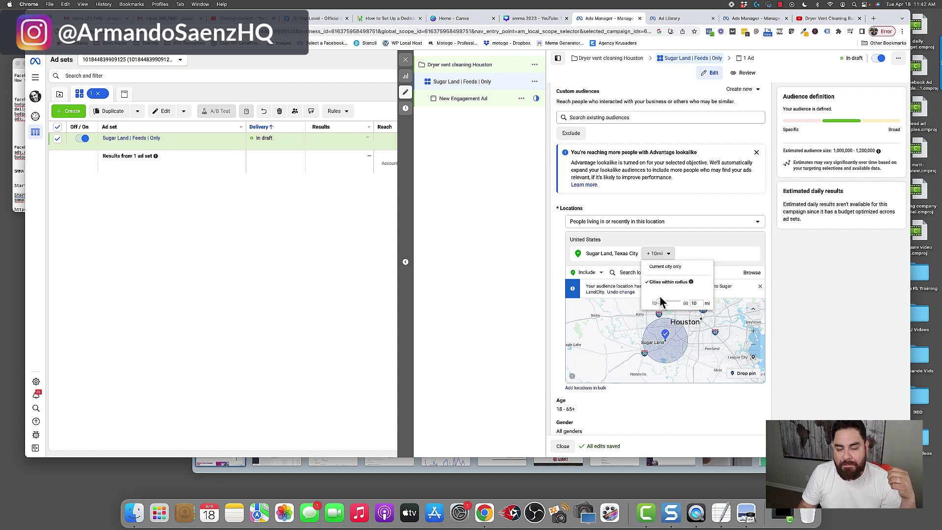
{"action": "left_click", "coordinate": [666, 267]}
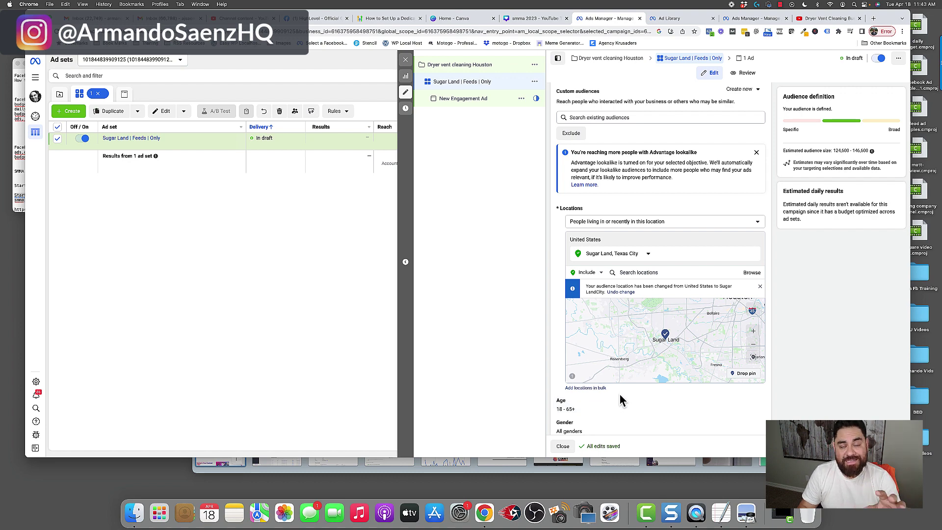
Step: Change the audience age range to 30–65+ using the minimum age list
{"action": "scroll", "coordinate": [620, 395], "scroll_direction": "down", "scroll_amount": 5}
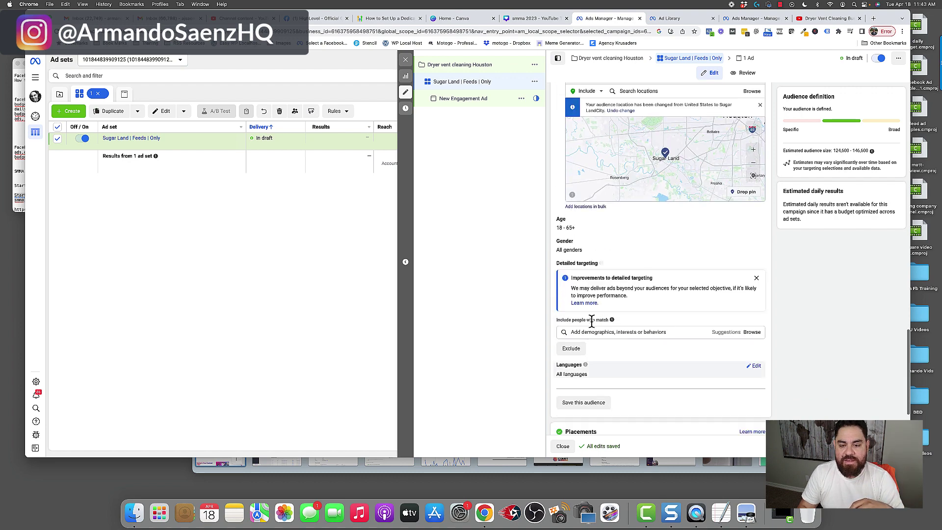
{"action": "mouse_move", "coordinate": [571, 209]}
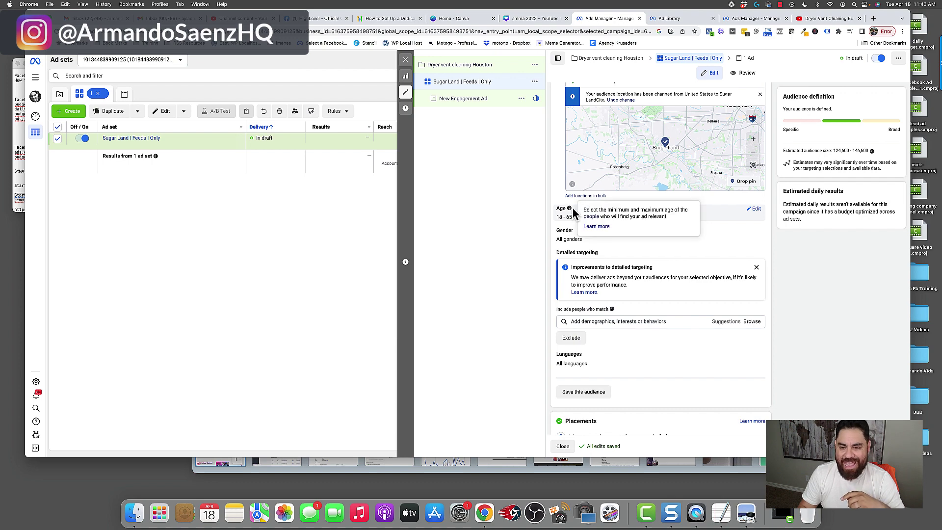
{"action": "left_click", "coordinate": [755, 209]}
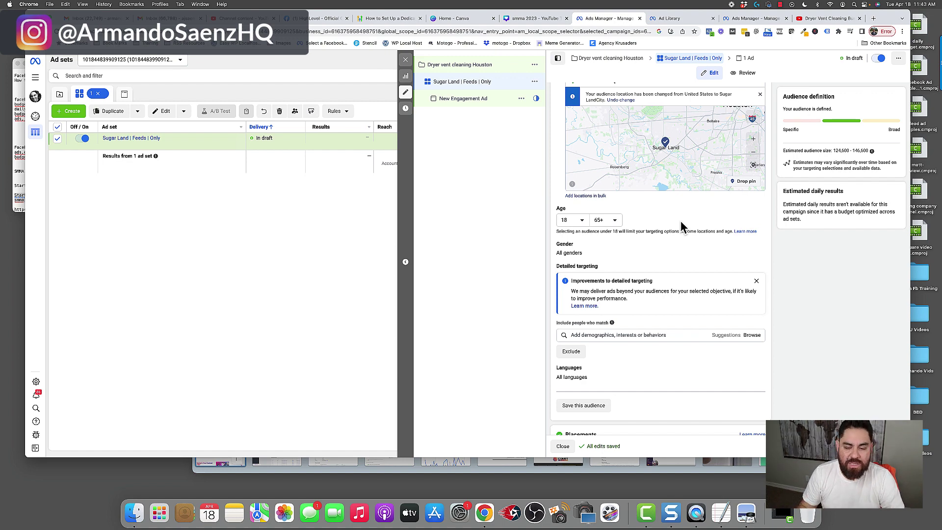
{"action": "left_click", "coordinate": [581, 220]}
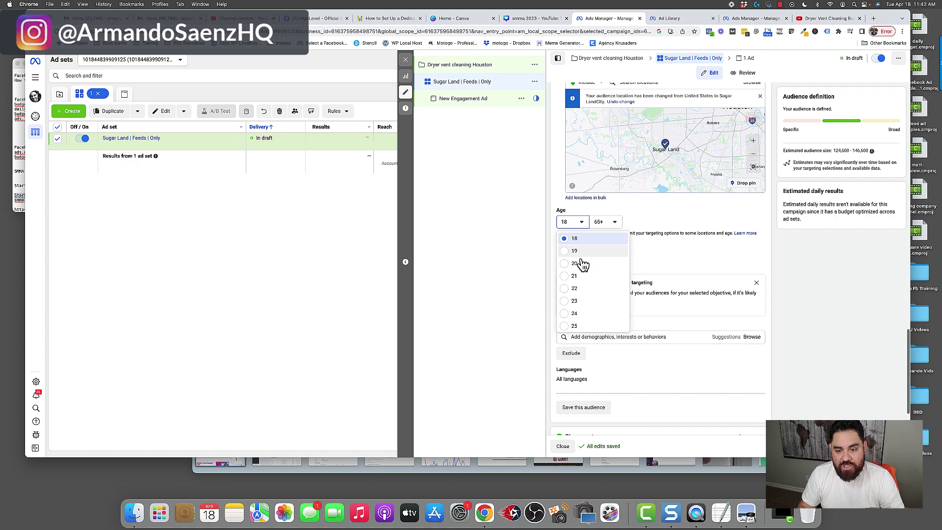
{"action": "scroll", "coordinate": [577, 324], "scroll_direction": "down", "scroll_amount": 4}
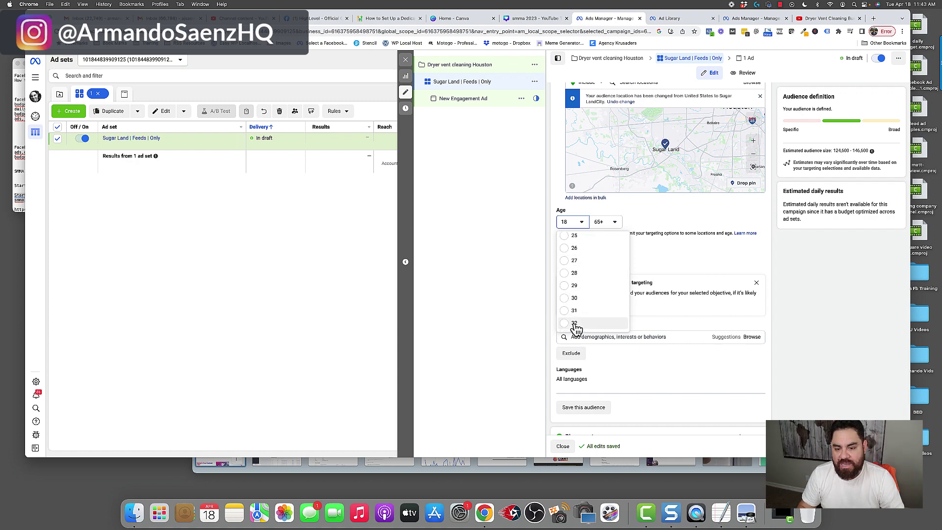
{"action": "scroll", "coordinate": [576, 324], "scroll_direction": "down", "scroll_amount": 2}
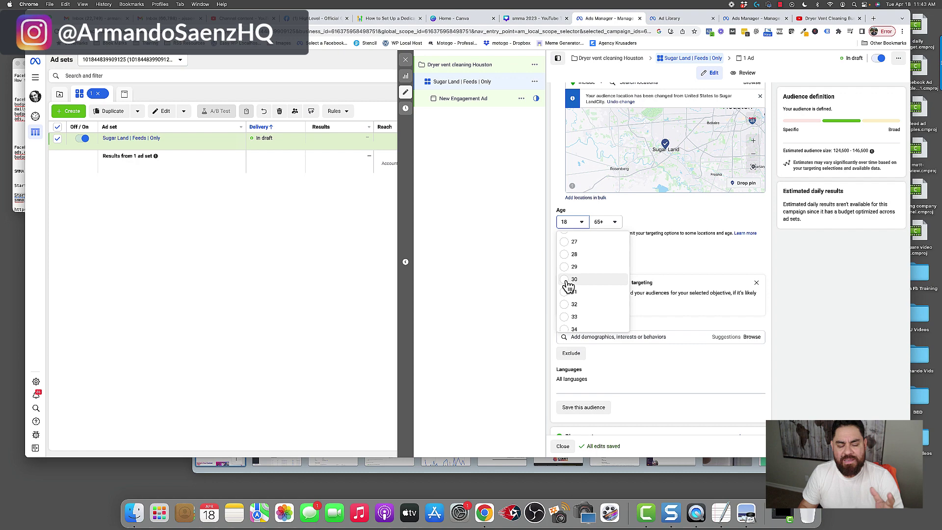
{"action": "scroll", "coordinate": [568, 289], "scroll_direction": "down", "scroll_amount": 3}
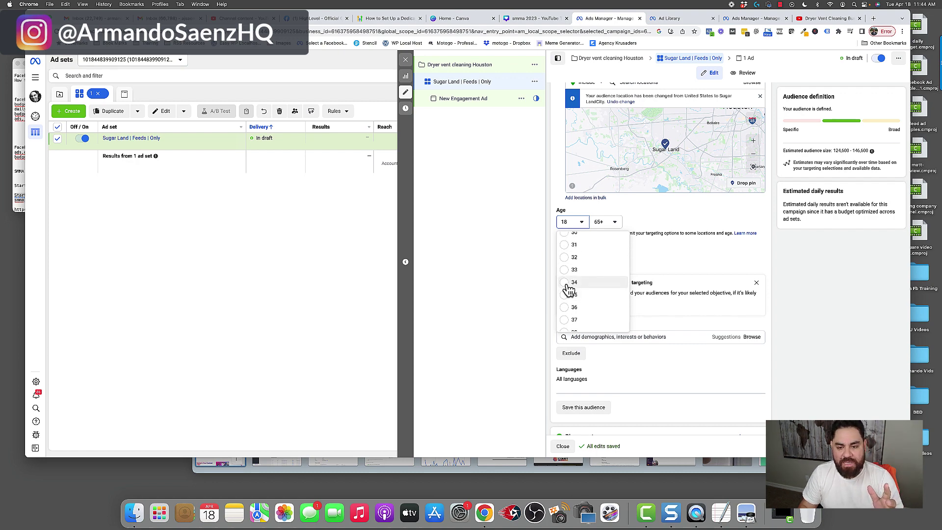
{"action": "scroll", "coordinate": [569, 294], "scroll_direction": "up", "scroll_amount": 1}
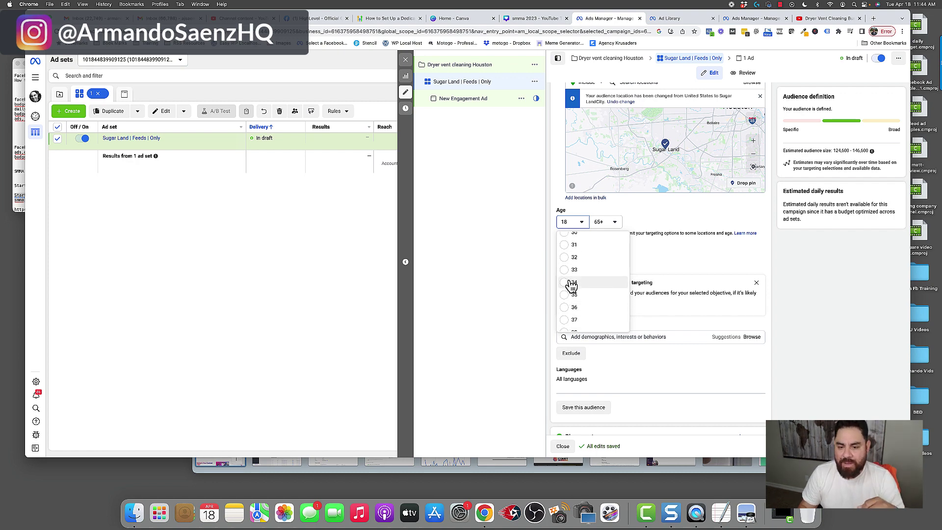
{"action": "left_click", "coordinate": [572, 240]}
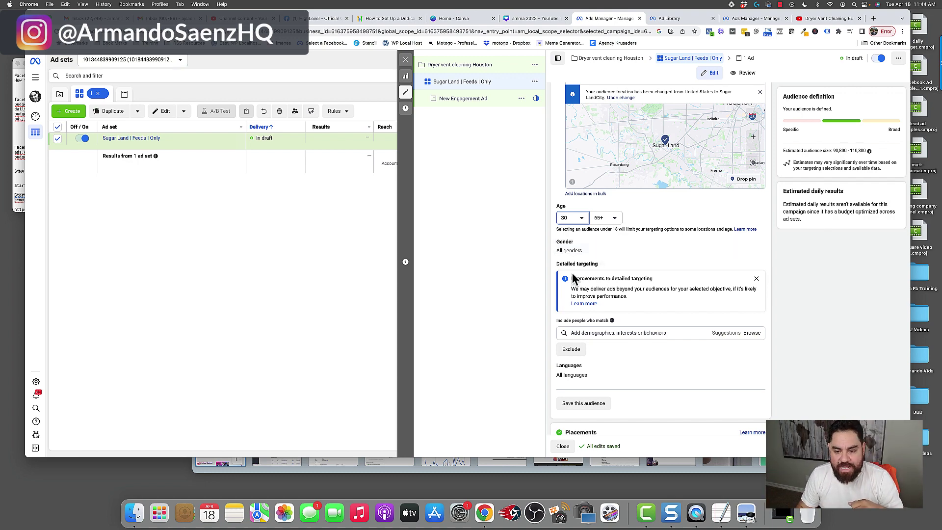
Step: Scroll past the Detailed targeting improvements notice toward the Placements section
{"action": "mouse_move", "coordinate": [612, 321]}
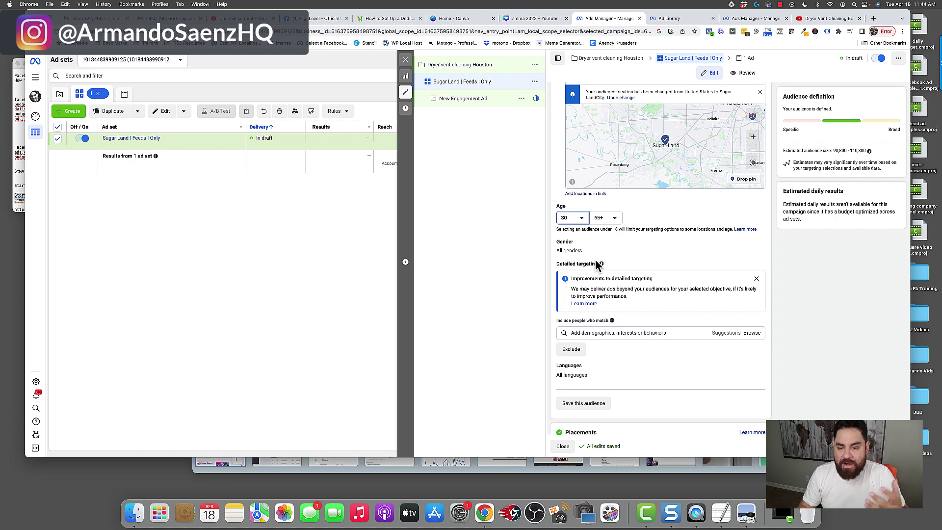
{"action": "scroll", "coordinate": [594, 298], "scroll_direction": "down", "scroll_amount": 1}
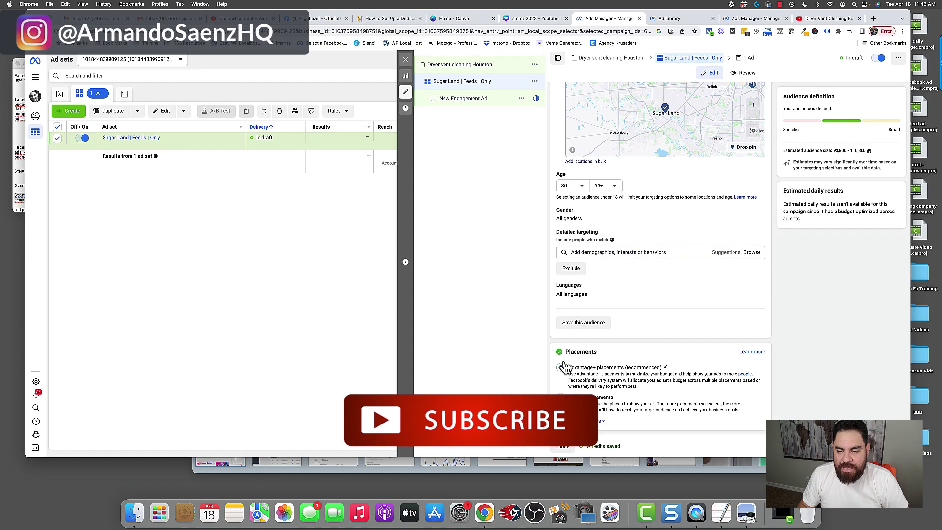
Step: Choose Manual placements and review the platform and Feeds placement checklists
{"action": "left_click", "coordinate": [591, 395]}
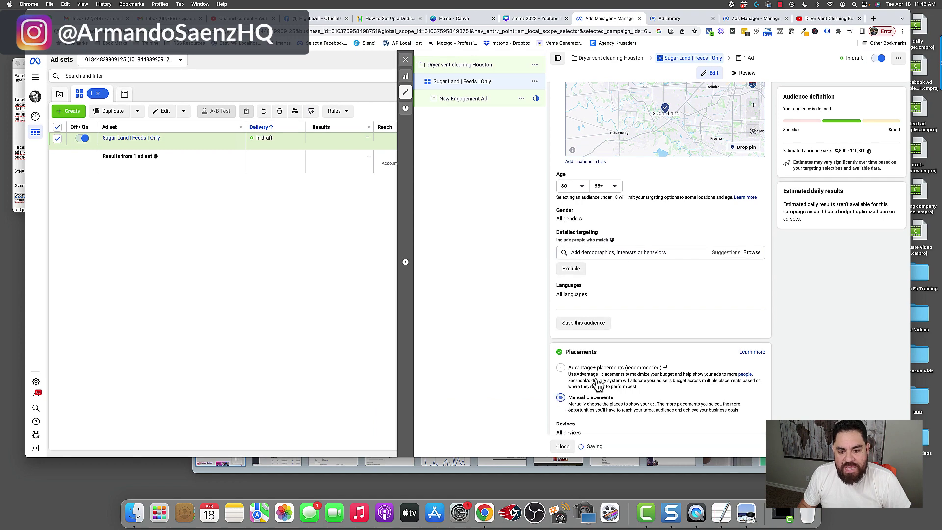
{"action": "scroll", "coordinate": [597, 384], "scroll_direction": "down", "scroll_amount": 5}
{"action": "scroll", "coordinate": [596, 382], "scroll_direction": "down", "scroll_amount": 2}
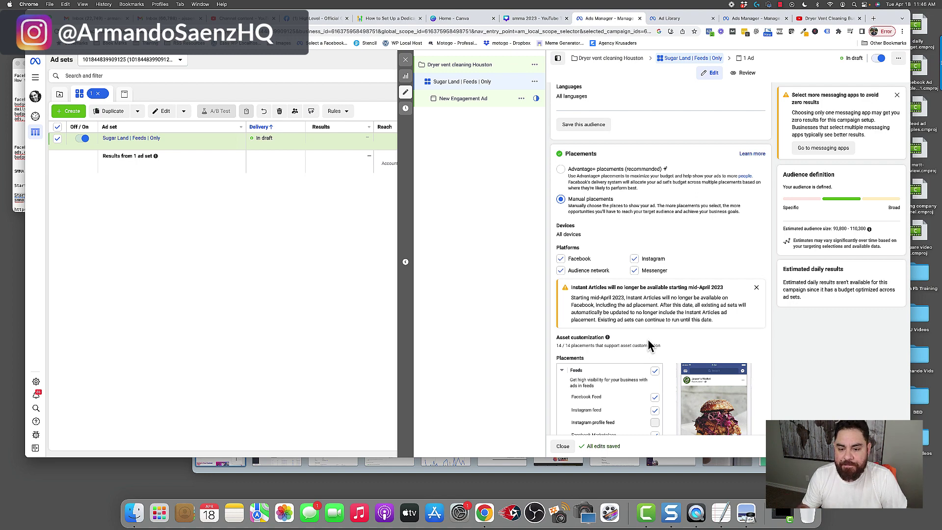
{"action": "scroll", "coordinate": [650, 343], "scroll_direction": "down", "scroll_amount": 10}
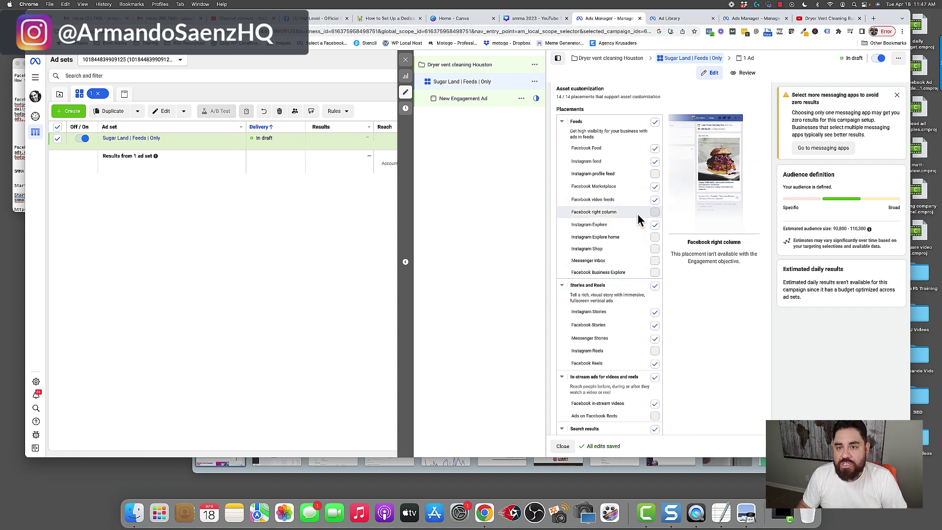
{"action": "scroll", "coordinate": [637, 213], "scroll_direction": "down", "scroll_amount": 5}
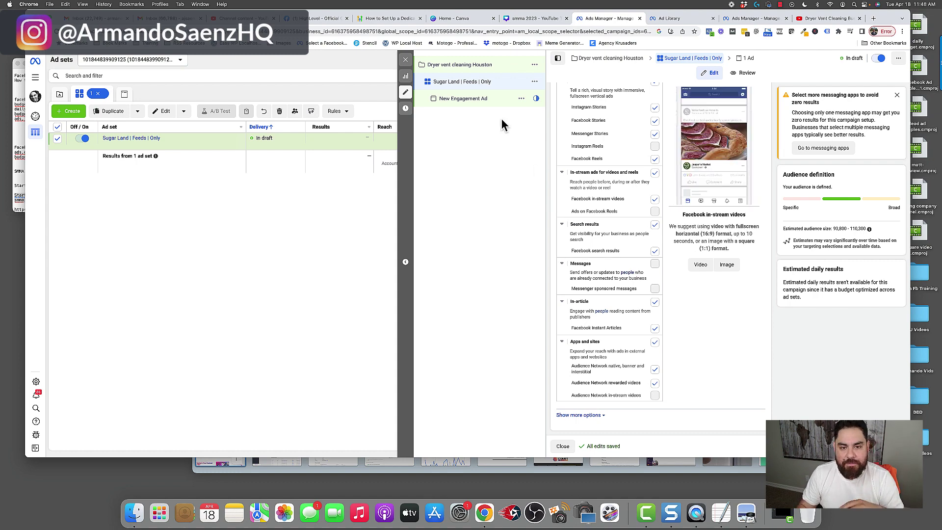
Step: Open the New Engagement Ad and rename it 'Personal Pic'
{"action": "left_click", "coordinate": [473, 99]}
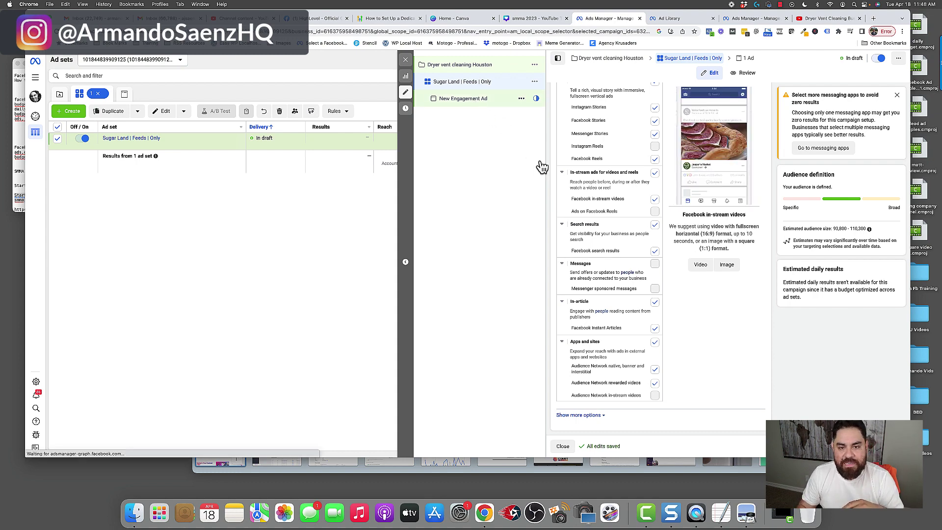
{"action": "left_click", "coordinate": [463, 101]}
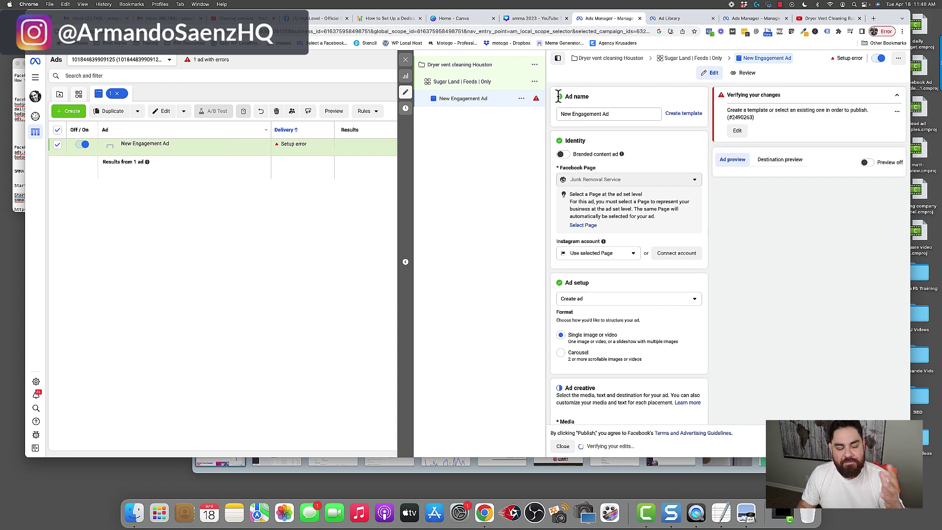
{"action": "left_click_drag", "start_coordinate": [622, 113], "coordinate": [560, 113]}
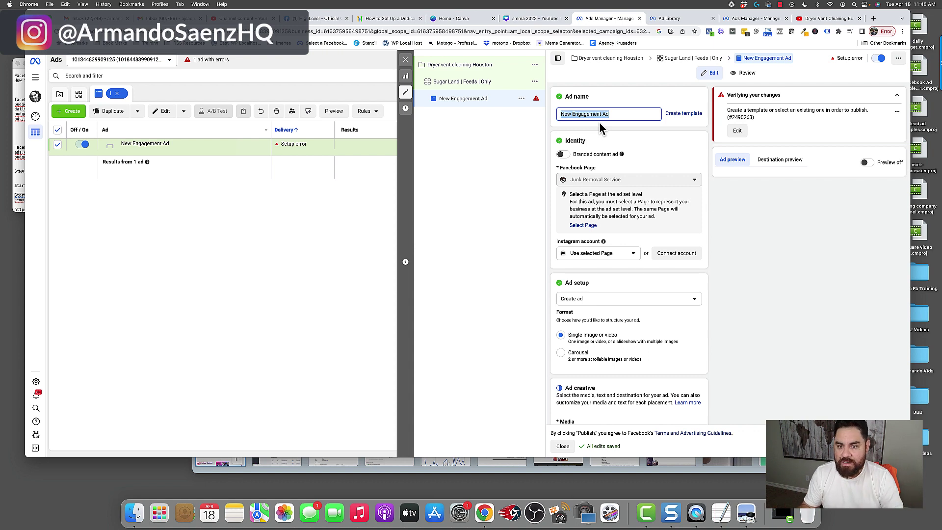
{"action": "type", "text": "Personal Pic"}
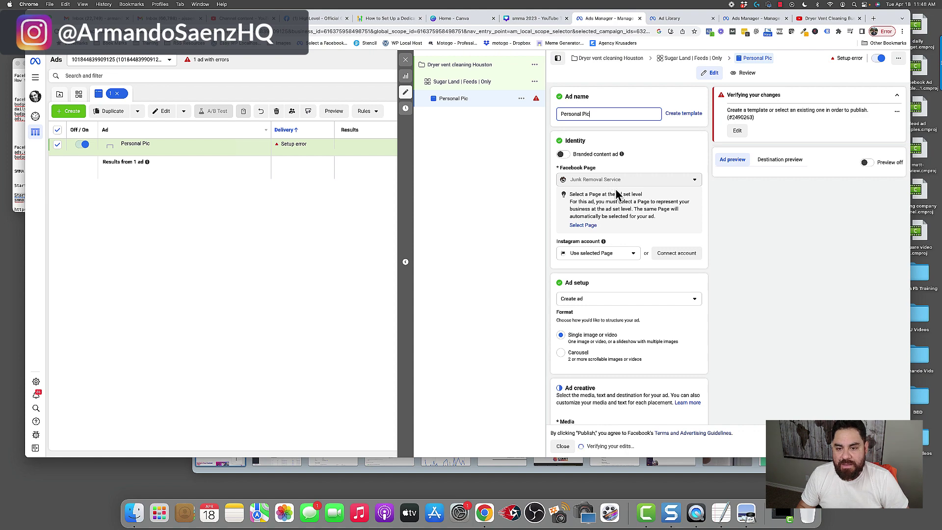
{"action": "scroll", "coordinate": [618, 193], "scroll_direction": "down", "scroll_amount": 1}
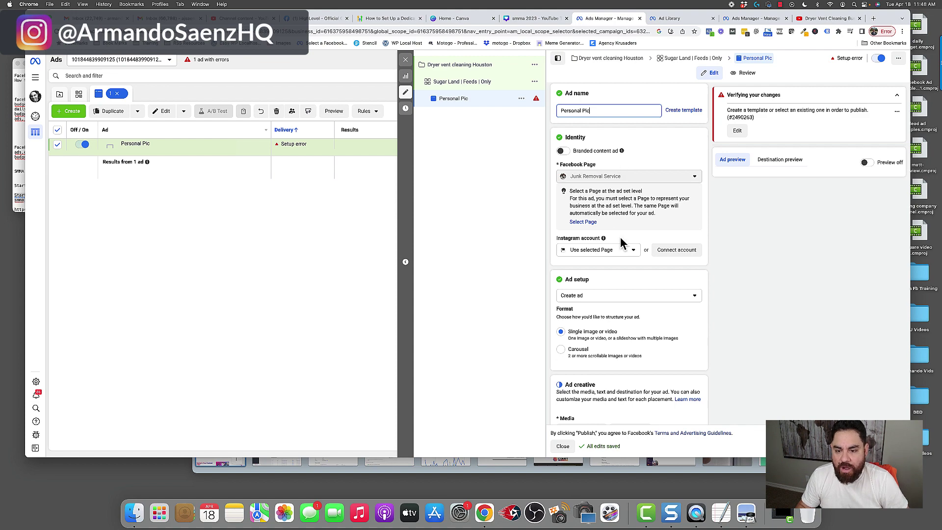
{"action": "scroll", "coordinate": [620, 237], "scroll_direction": "down", "scroll_amount": 2}
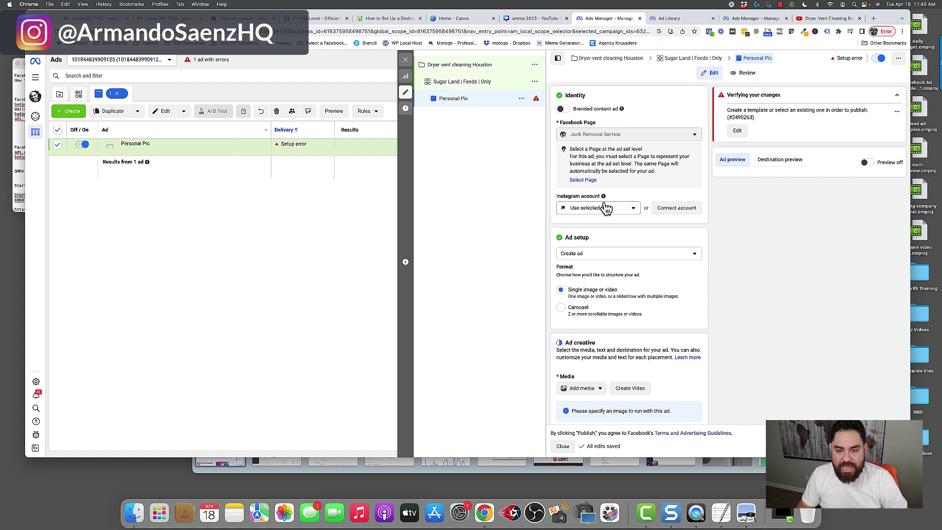
Step: Keep the ad set up as a newly created ad
{"action": "scroll", "coordinate": [593, 238], "scroll_direction": "down", "scroll_amount": 1}
{"action": "scroll", "coordinate": [569, 216], "scroll_direction": "down", "scroll_amount": 1}
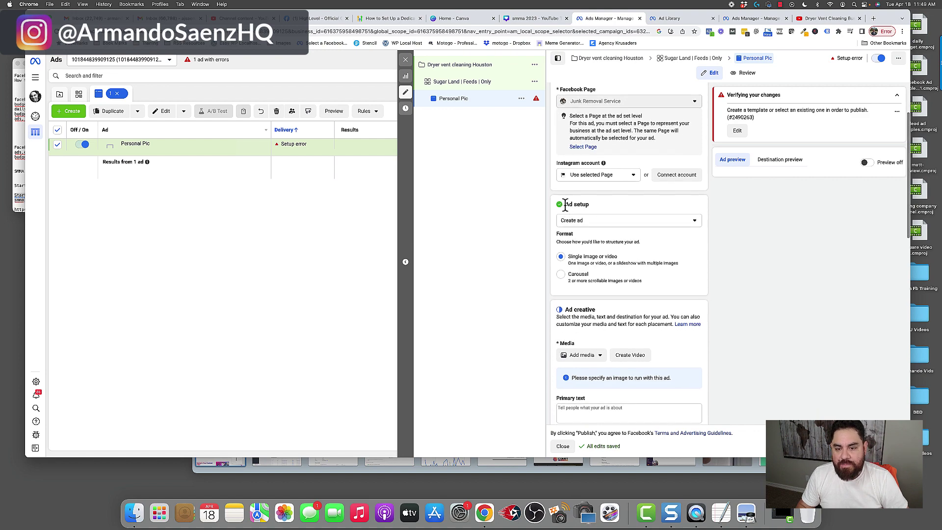
{"action": "scroll", "coordinate": [571, 205], "scroll_direction": "down", "scroll_amount": 1}
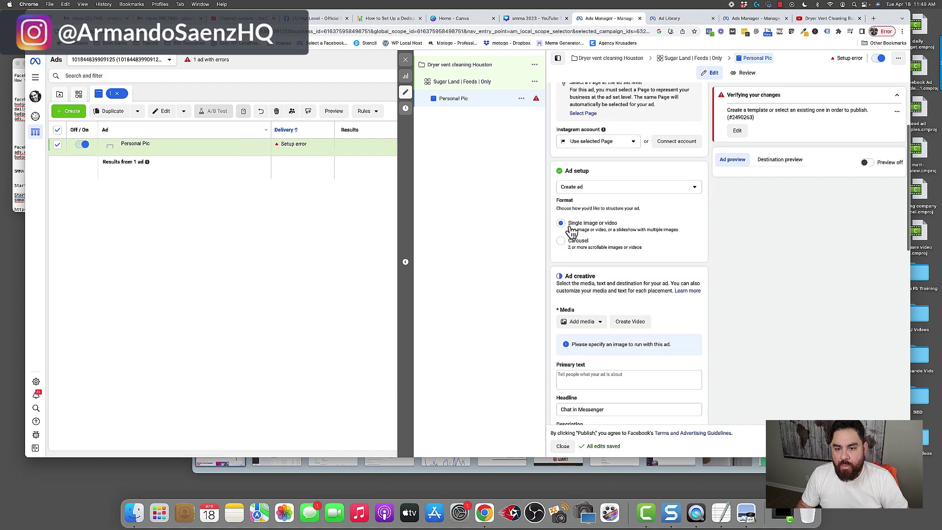
{"action": "left_click", "coordinate": [607, 188]}
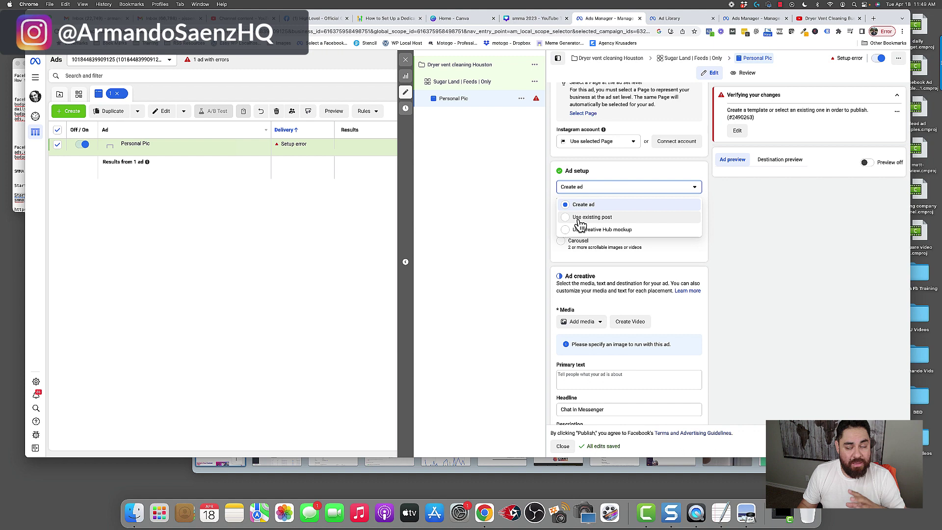
{"action": "left_click", "coordinate": [572, 204]}
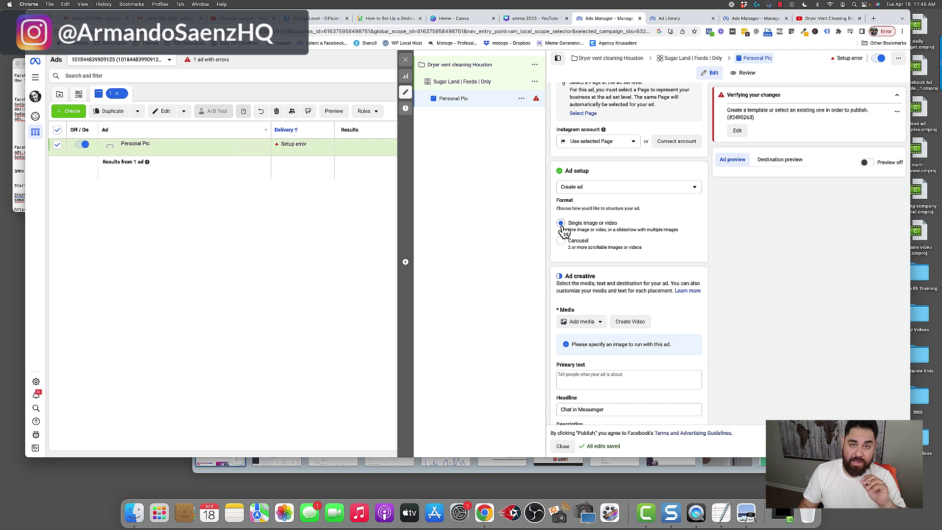
Step: Add an image to the ad creative, uploading it from the computer's Downloads folder
{"action": "scroll", "coordinate": [570, 242], "scroll_direction": "down", "scroll_amount": 3}
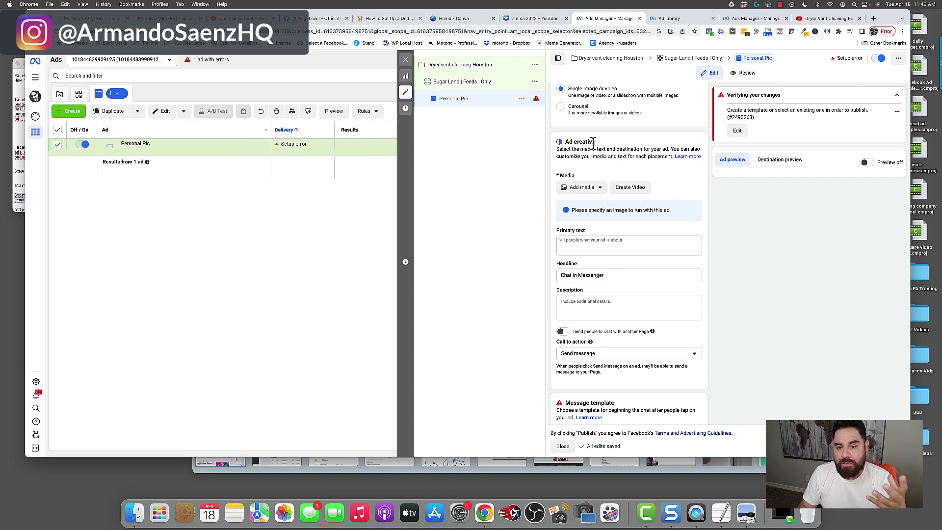
{"action": "left_click", "coordinate": [581, 188]}
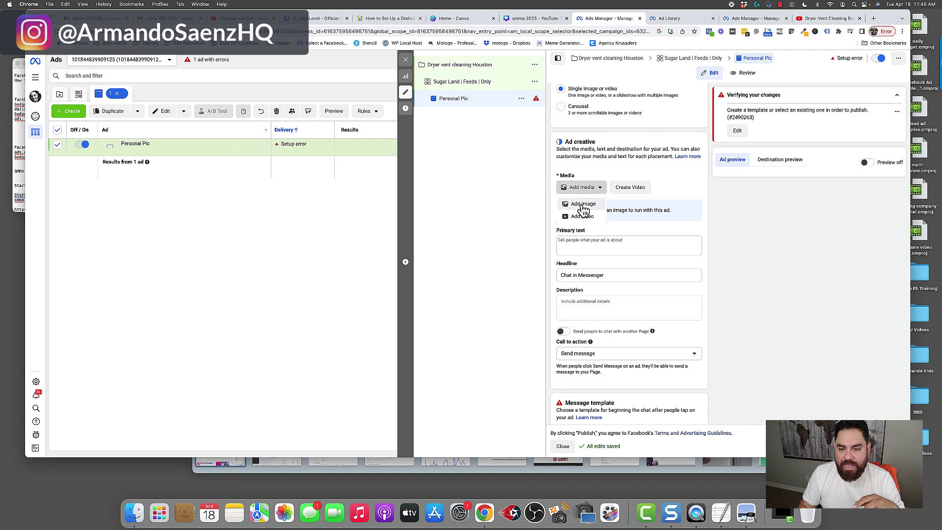
{"action": "left_click", "coordinate": [584, 204]}
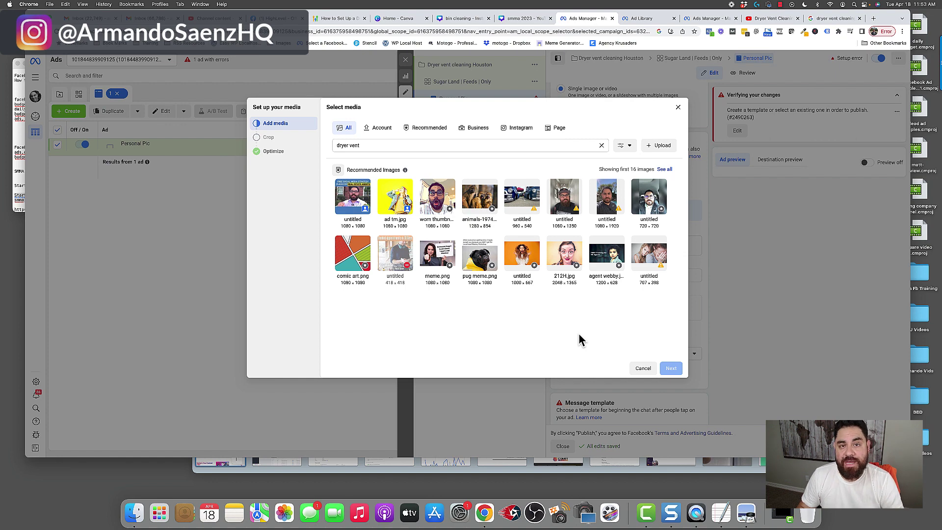
{"action": "left_click", "coordinate": [658, 150]}
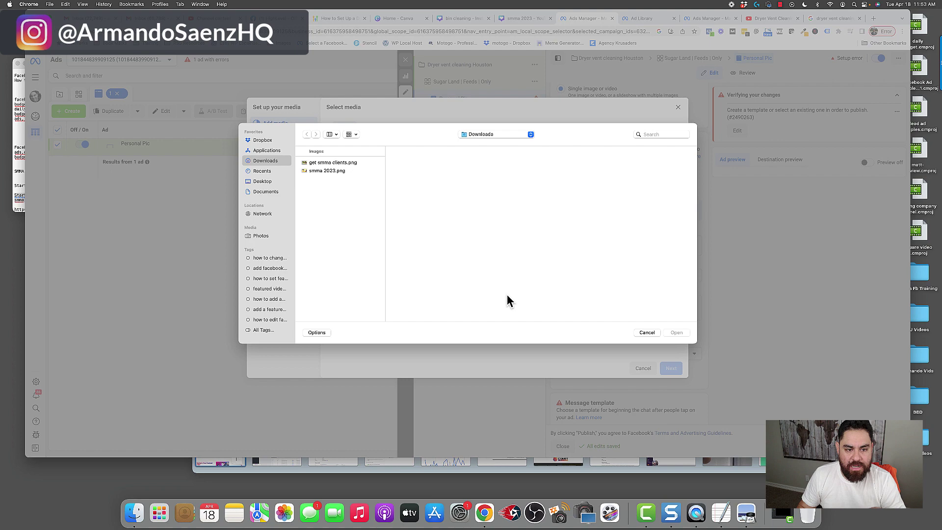
Step: Upload the hand-on-dryer-vent-duct photo and accept the default placement crops
{"action": "left_click", "coordinate": [651, 134]}
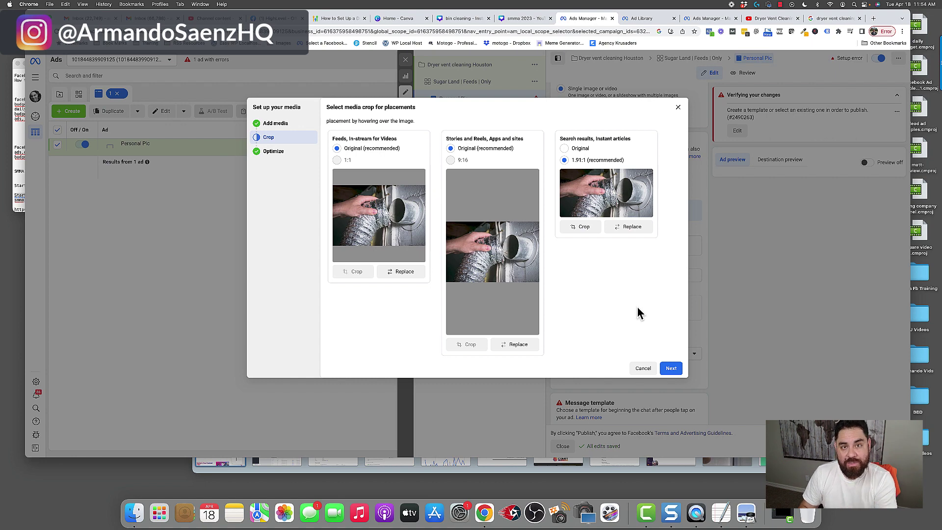
{"action": "left_click", "coordinate": [671, 369]}
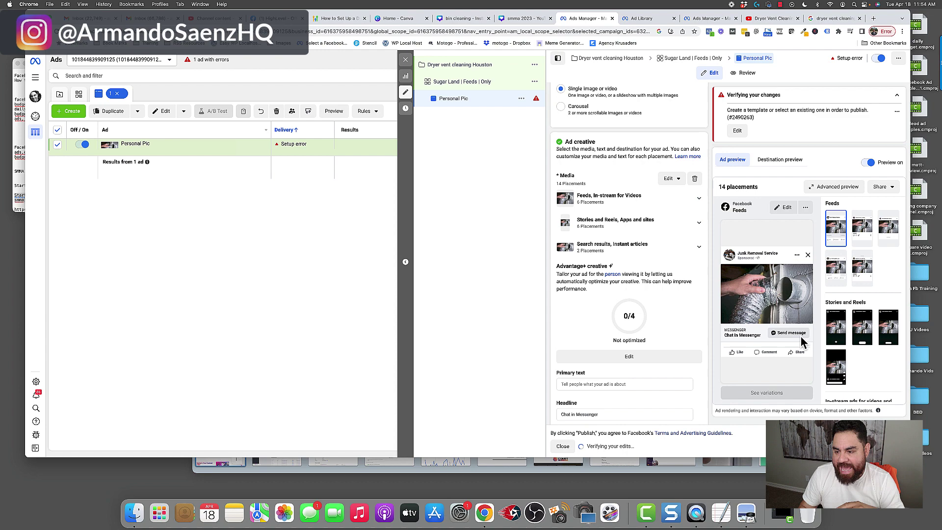
Step: Review the attached dryer vent photo and the ad preview across 14 placements
{"action": "scroll", "coordinate": [590, 277], "scroll_direction": "down", "scroll_amount": 2}
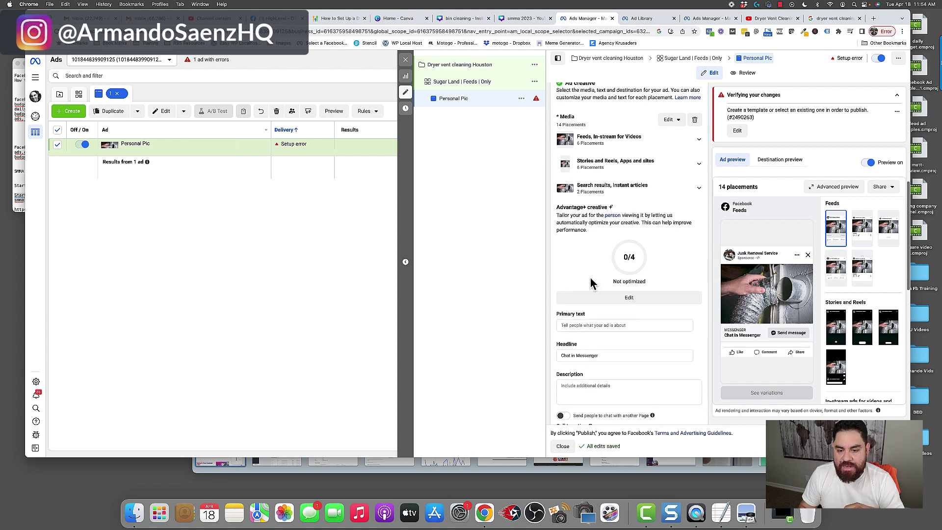
{"action": "scroll", "coordinate": [590, 276], "scroll_direction": "down", "scroll_amount": 2}
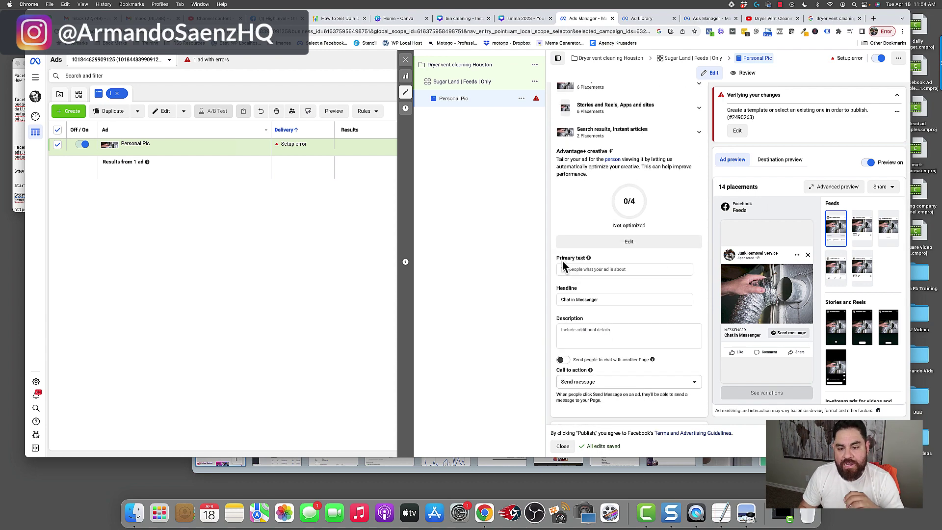
Step: Write primary text greeting Sugar Land neighbors and set headline 'Dryer Vent Cleaning From $99'
{"action": "left_click", "coordinate": [591, 270]}
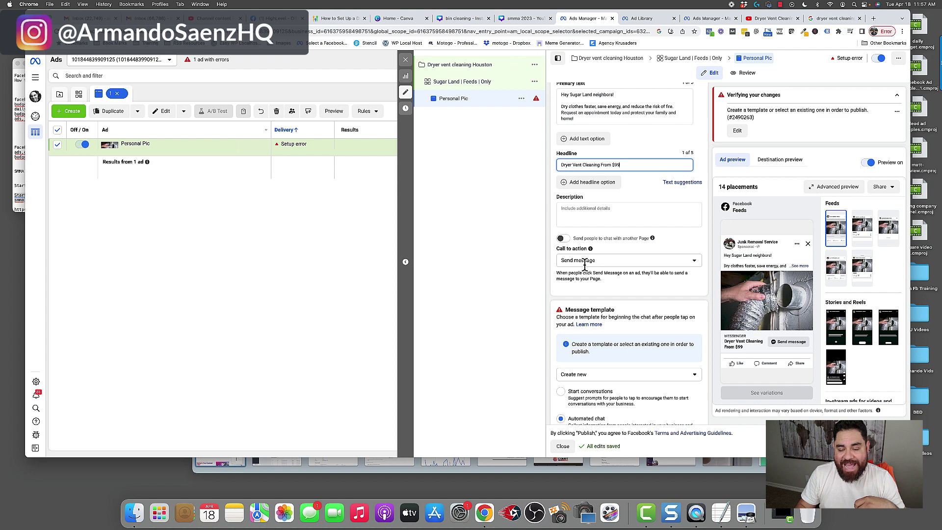
Step: Switch the Message template from Automated chat to Start conversations
{"action": "scroll", "coordinate": [567, 347], "scroll_direction": "down", "scroll_amount": 2}
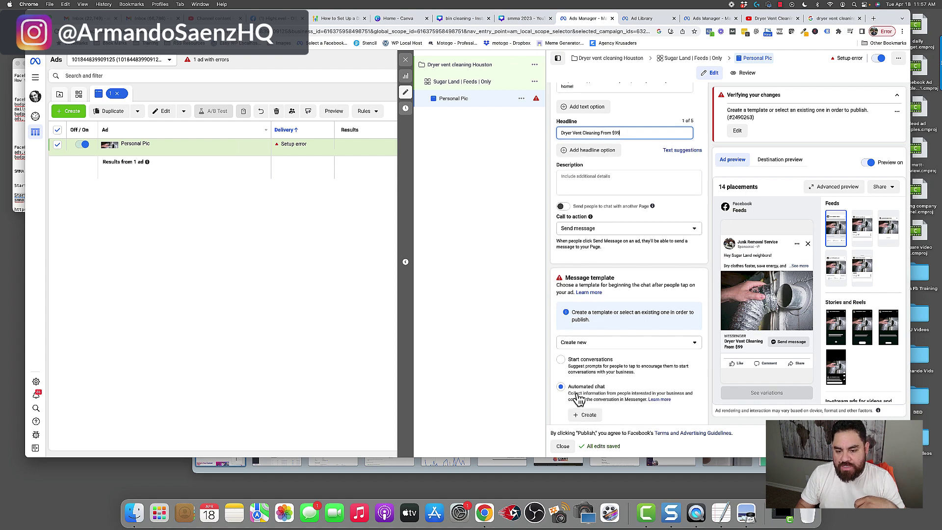
{"action": "scroll", "coordinate": [568, 354], "scroll_direction": "down", "scroll_amount": 3}
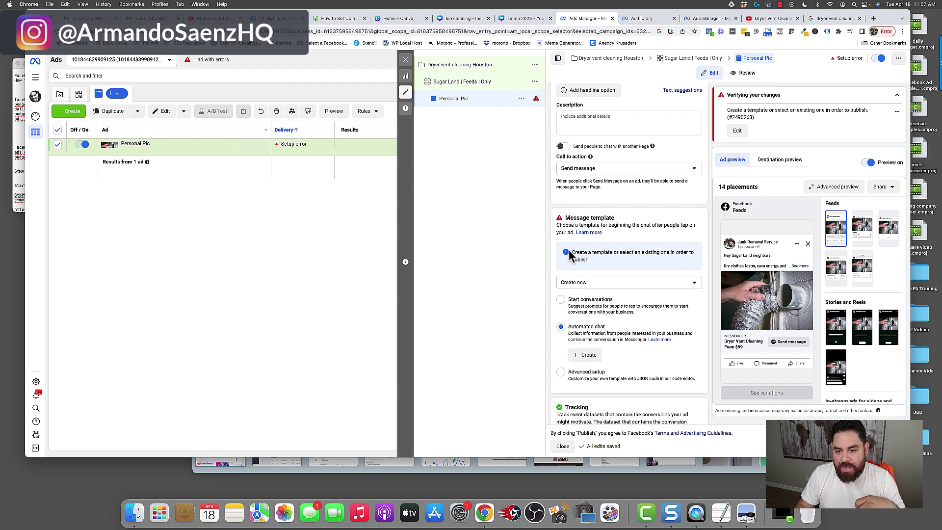
{"action": "scroll", "coordinate": [591, 358], "scroll_direction": "down", "scroll_amount": 1}
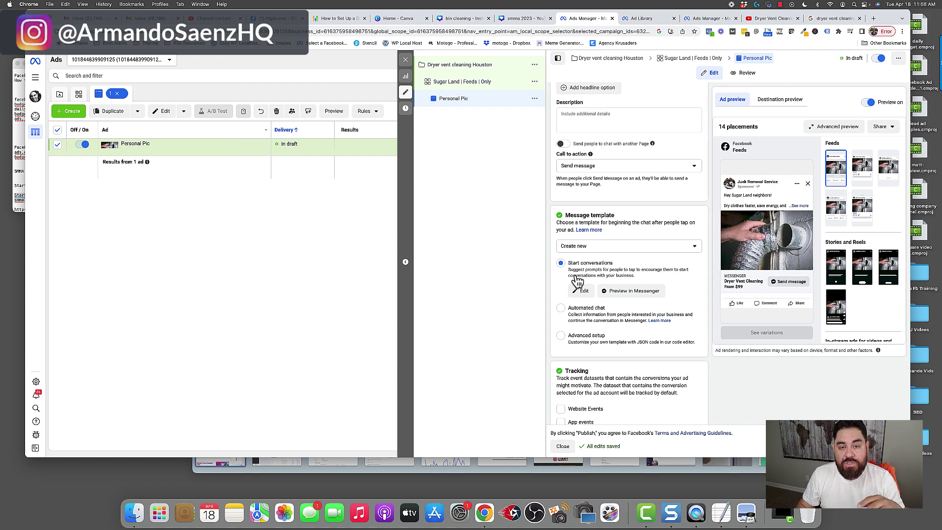
Step: Edit the template's greeting and first question, delete Question #2, and save the template
{"action": "left_click", "coordinate": [581, 292]}
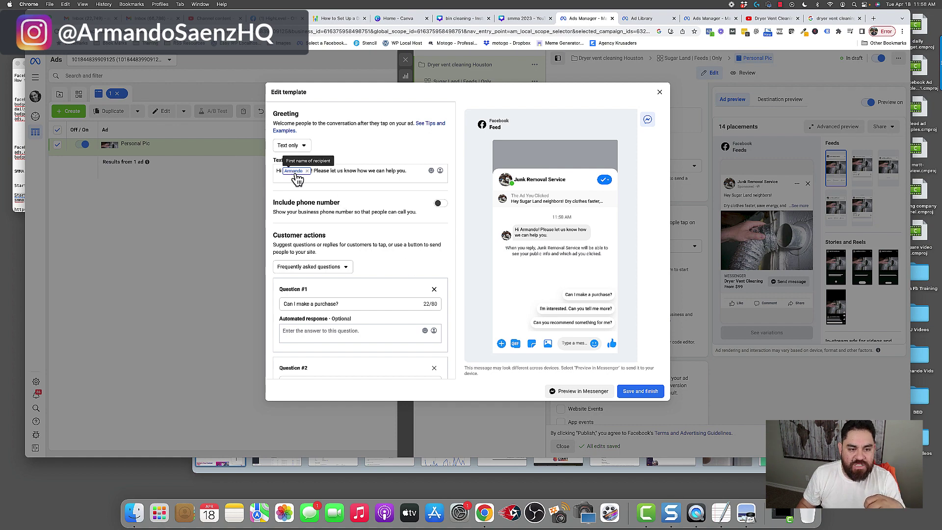
{"action": "left_click_drag", "start_coordinate": [314, 171], "coordinate": [411, 171]}
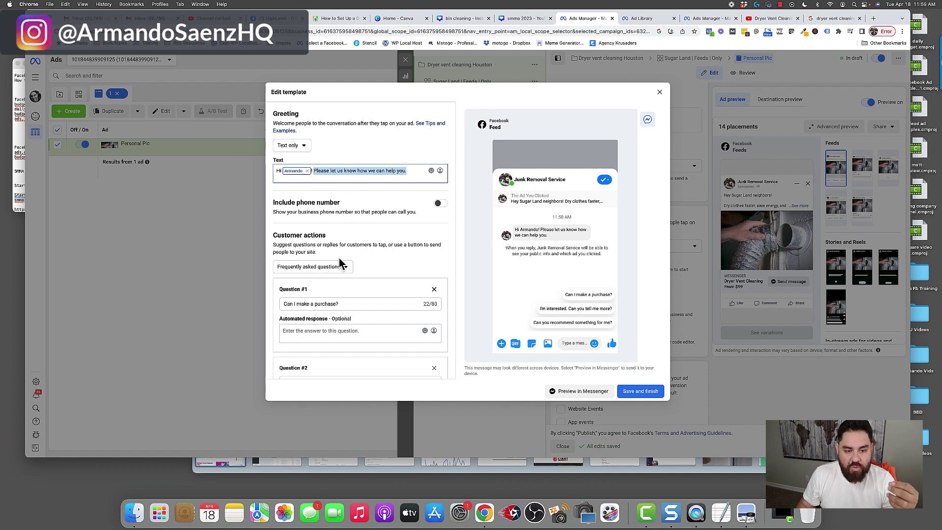
{"action": "scroll", "coordinate": [363, 294], "scroll_direction": "down", "scroll_amount": 2}
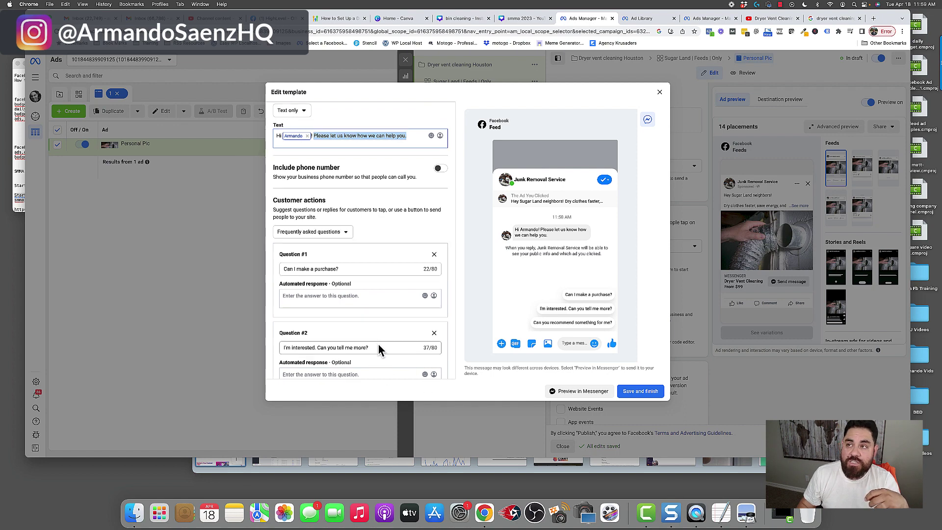
{"action": "scroll", "coordinate": [378, 343], "scroll_direction": "down", "scroll_amount": 1}
{"action": "triple_click", "coordinate": [284, 240]}
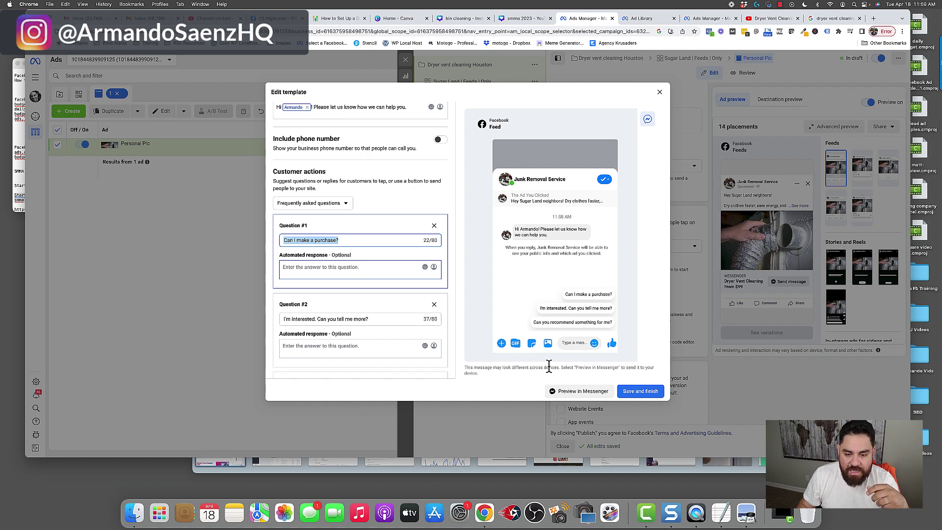
{"action": "left_click", "coordinate": [434, 305]}
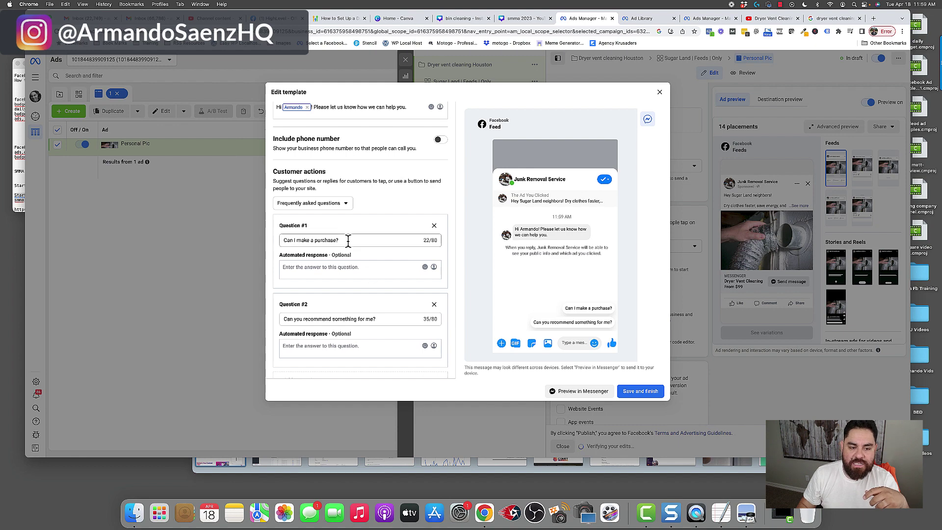
{"action": "left_click_drag", "start_coordinate": [351, 240], "coordinate": [284, 240]}
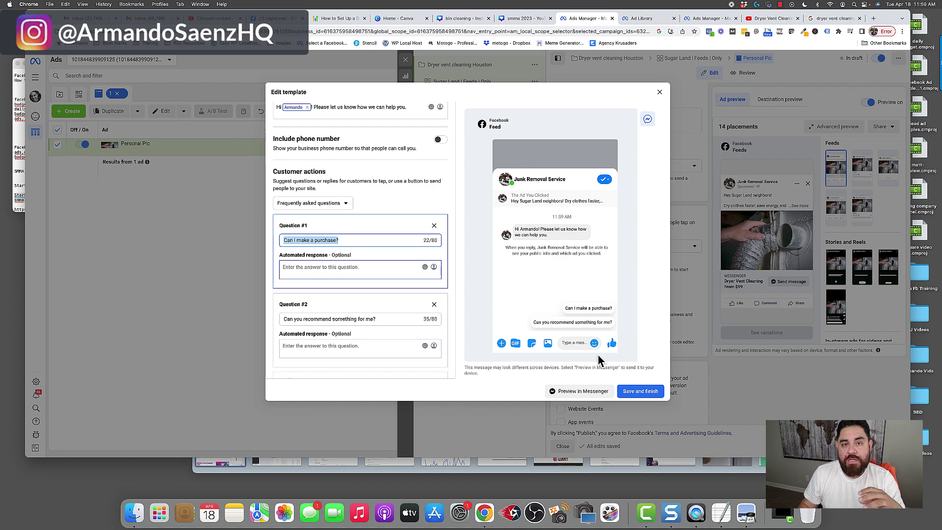
{"action": "left_click", "coordinate": [635, 395]}
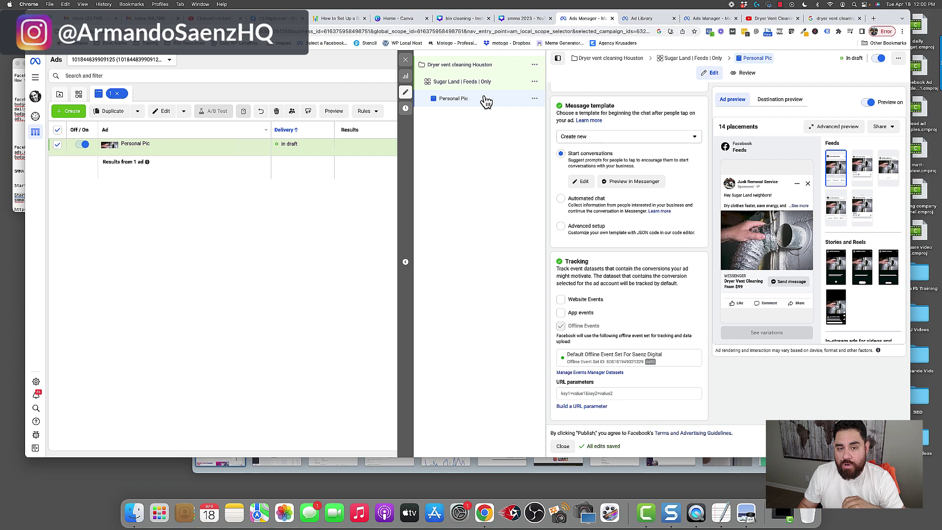
Step: Close the Personal Pic ad editing panel to return to the Ads table
{"action": "key", "text": "Escape"}
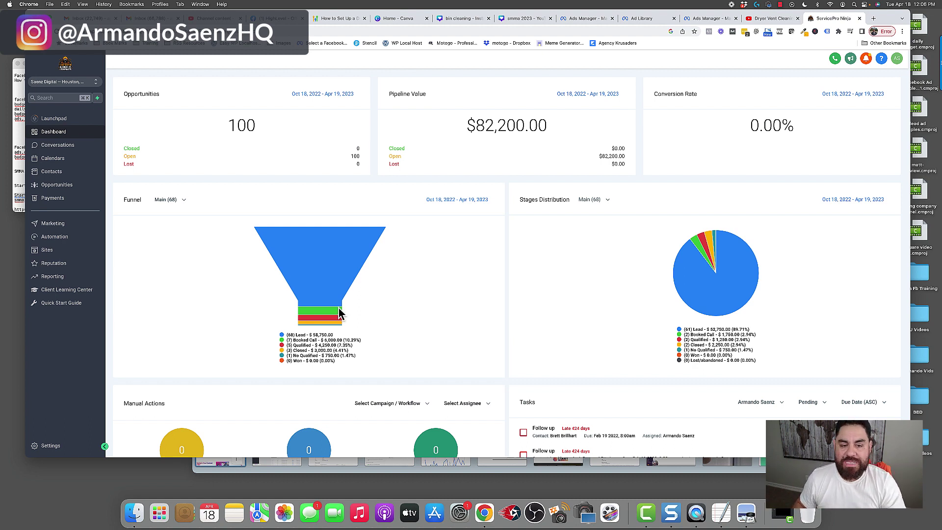
Step: Open the Automation workflows list from the ServicePro.Ninja sidebar
{"action": "mouse_move", "coordinate": [325, 293]}
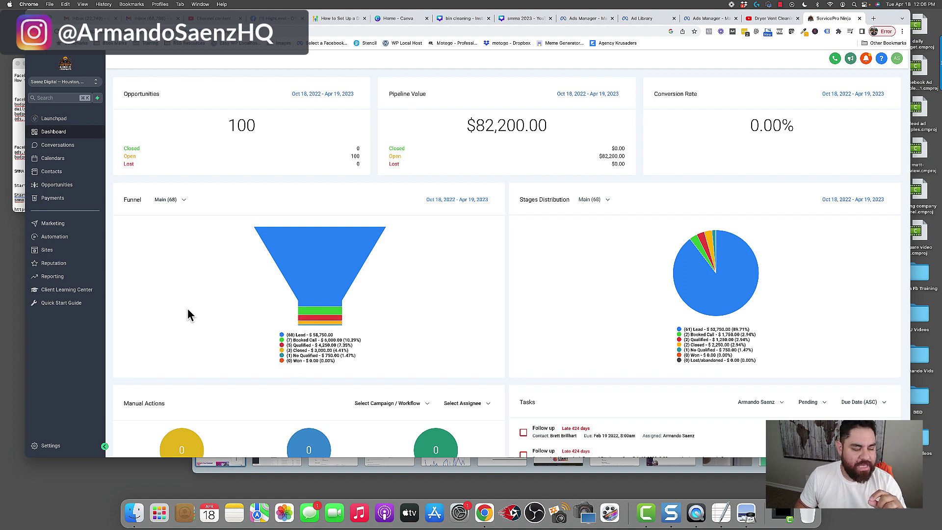
{"action": "left_click", "coordinate": [54, 236]}
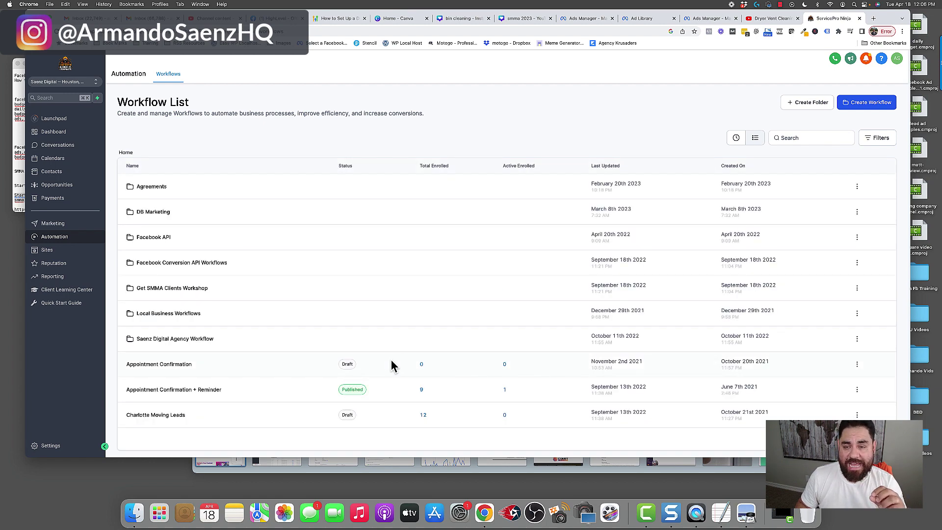
Step: Open Local Business Form Submission inside the Local Business Workflows folder
{"action": "scroll", "coordinate": [311, 350], "scroll_direction": "down", "scroll_amount": 1}
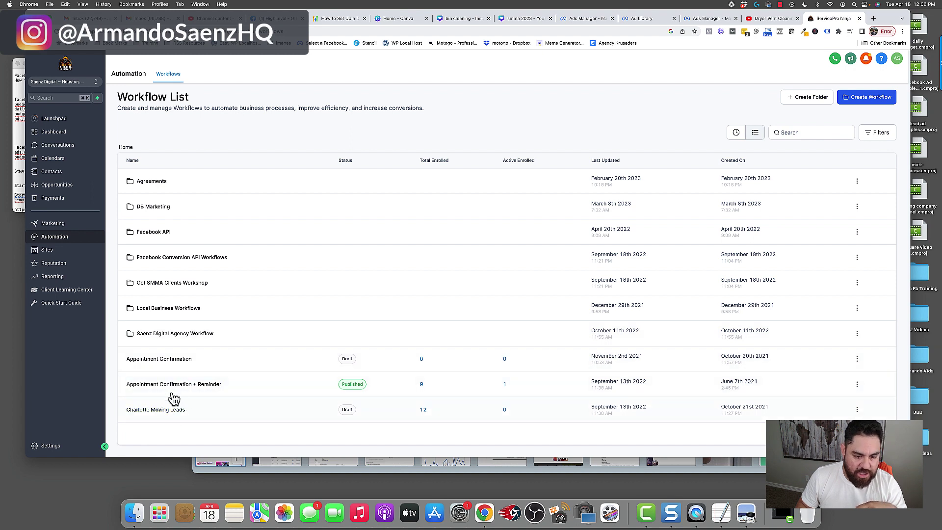
{"action": "left_click", "coordinate": [167, 311]}
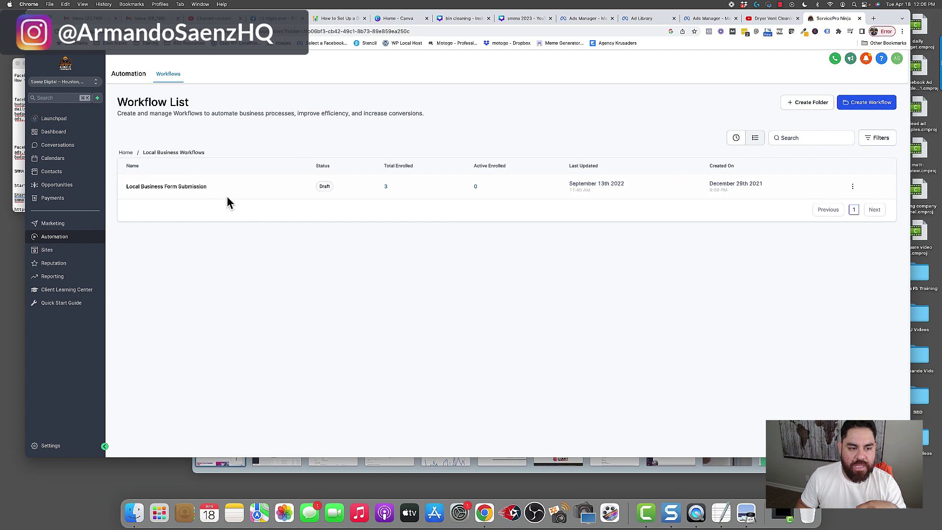
{"action": "left_click", "coordinate": [195, 189]}
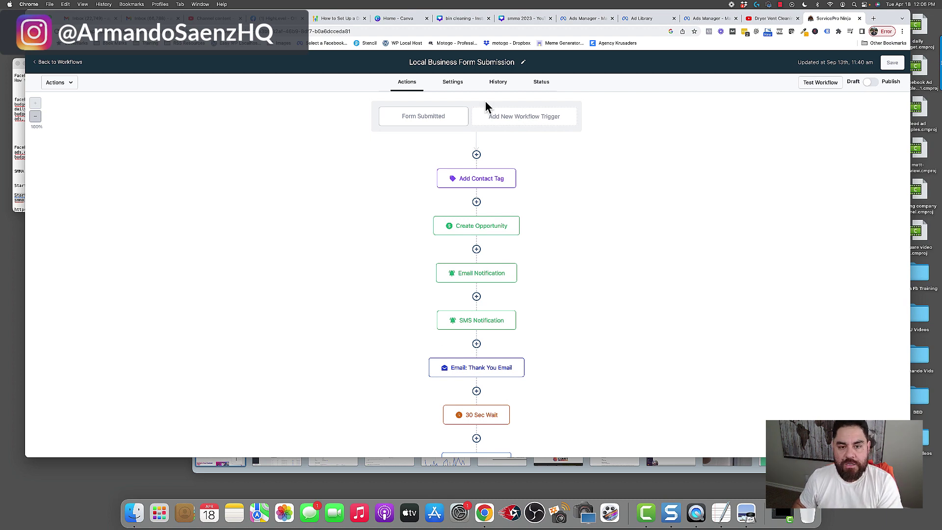
Step: Inspect the Form Submitted trigger's settings and close its panel
{"action": "left_click", "coordinate": [439, 119]}
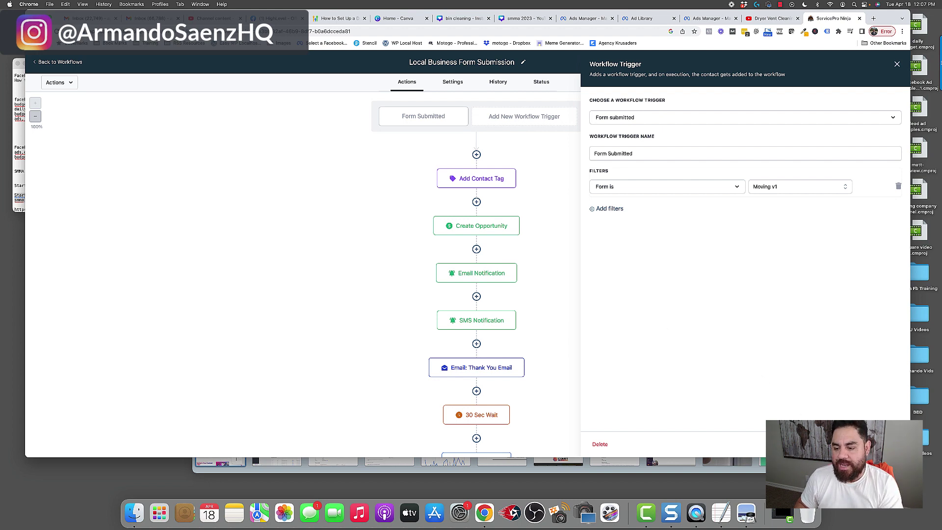
{"action": "key", "text": "Escape"}
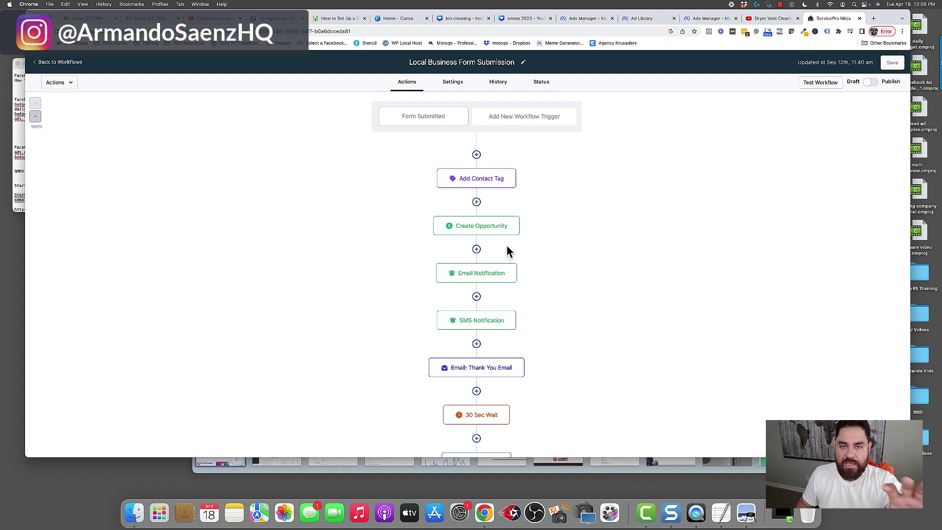
Step: Review the Add Contact Tag, Create Opportunity and Email Notification step settings in ServicePro.Ninja
{"action": "left_click", "coordinate": [487, 185]}
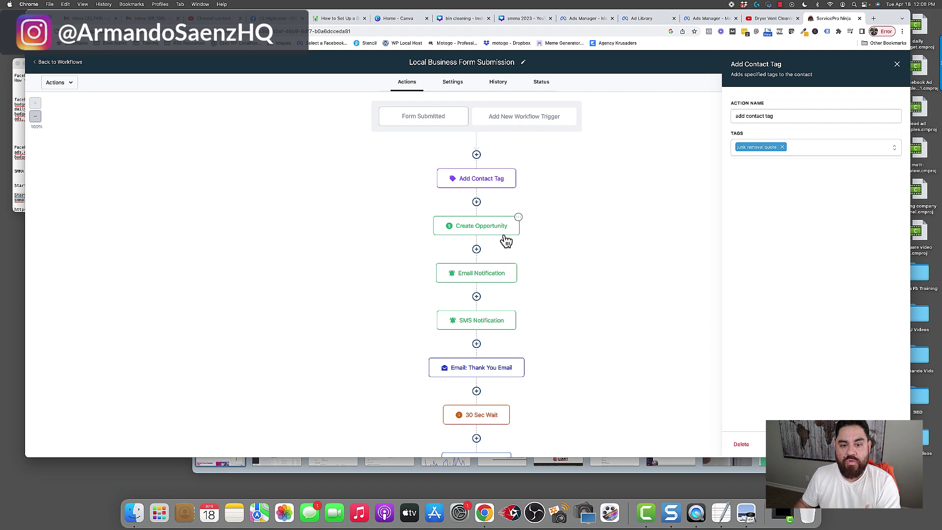
{"action": "left_click", "coordinate": [490, 235]}
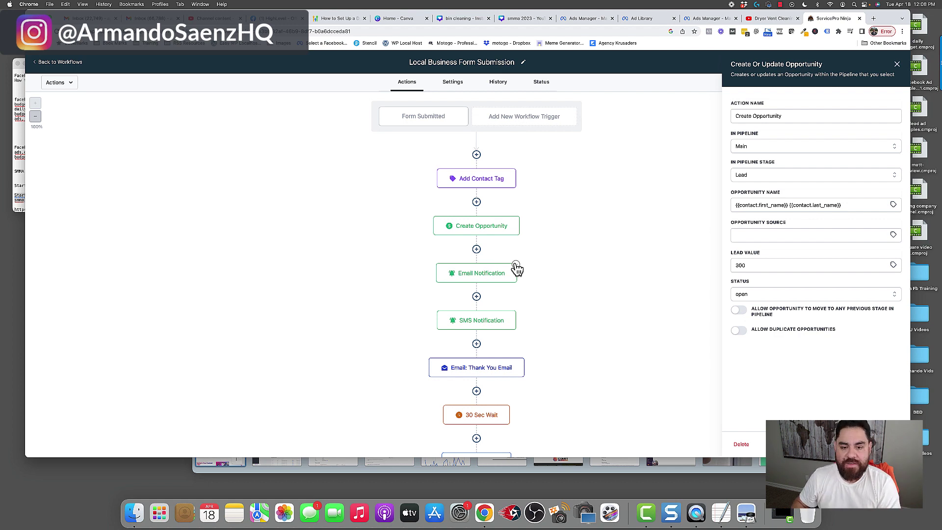
{"action": "left_click", "coordinate": [483, 280]}
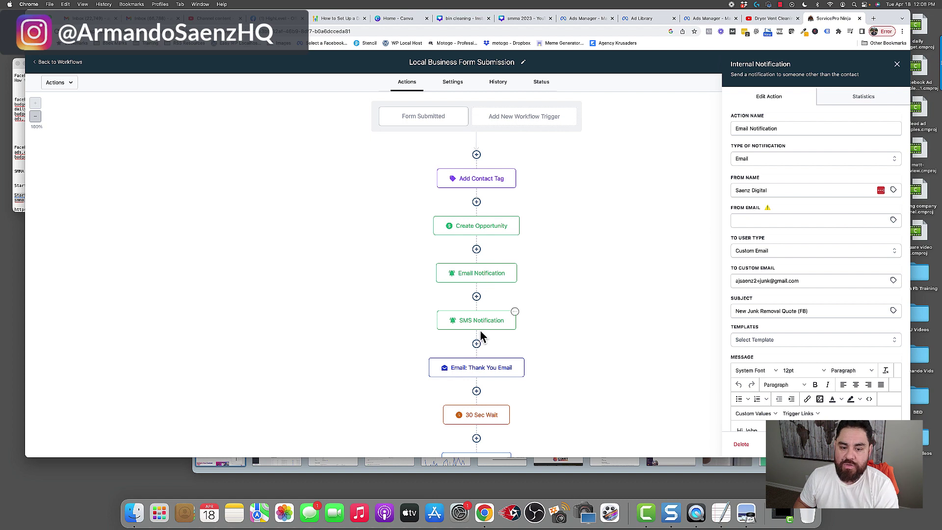
Step: Open the SMS: Thanks message asking contacts for project photos for a quote
{"action": "scroll", "coordinate": [500, 369], "scroll_direction": "down", "scroll_amount": 3}
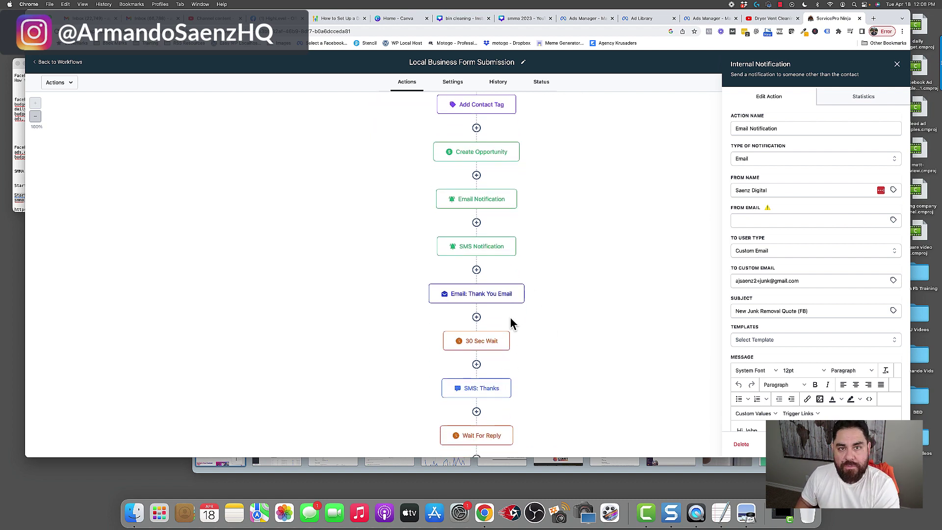
{"action": "left_click", "coordinate": [488, 390]}
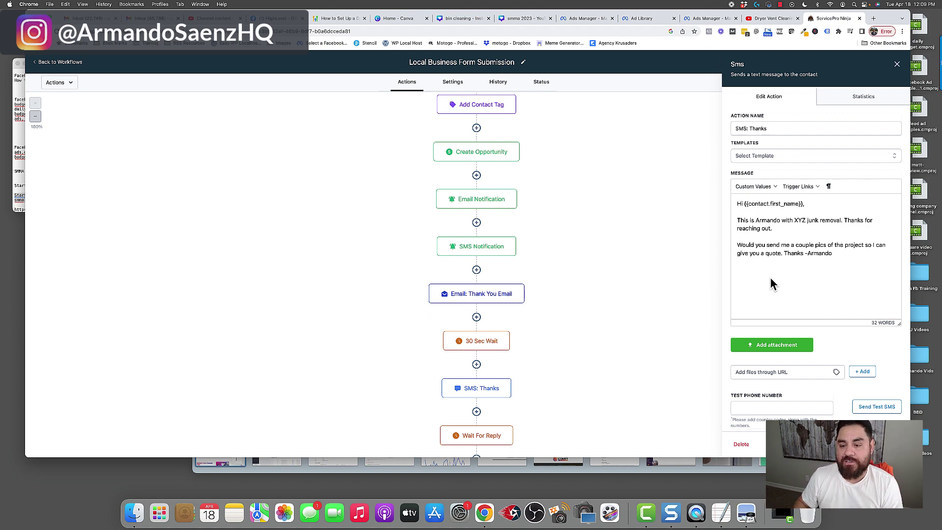
{"action": "scroll", "coordinate": [496, 353], "scroll_direction": "down", "scroll_amount": 1}
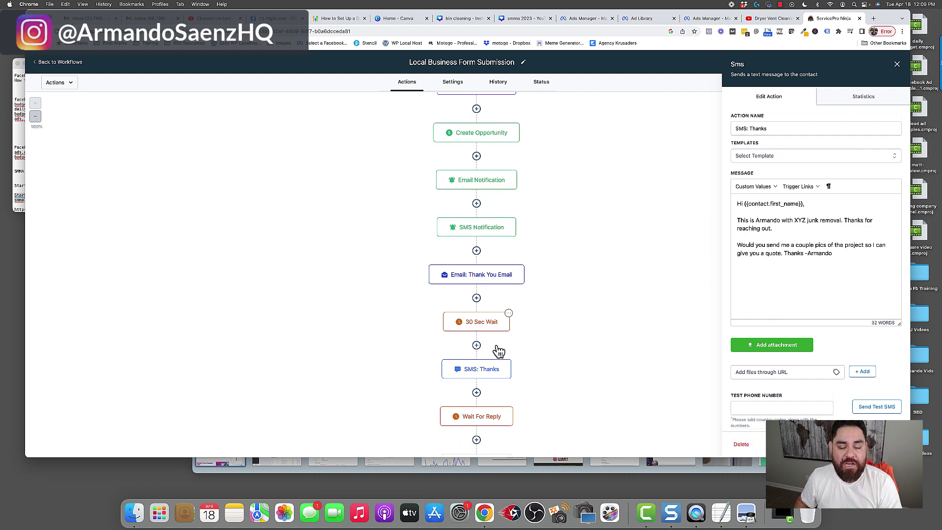
{"action": "scroll", "coordinate": [496, 350], "scroll_direction": "down", "scroll_amount": 5}
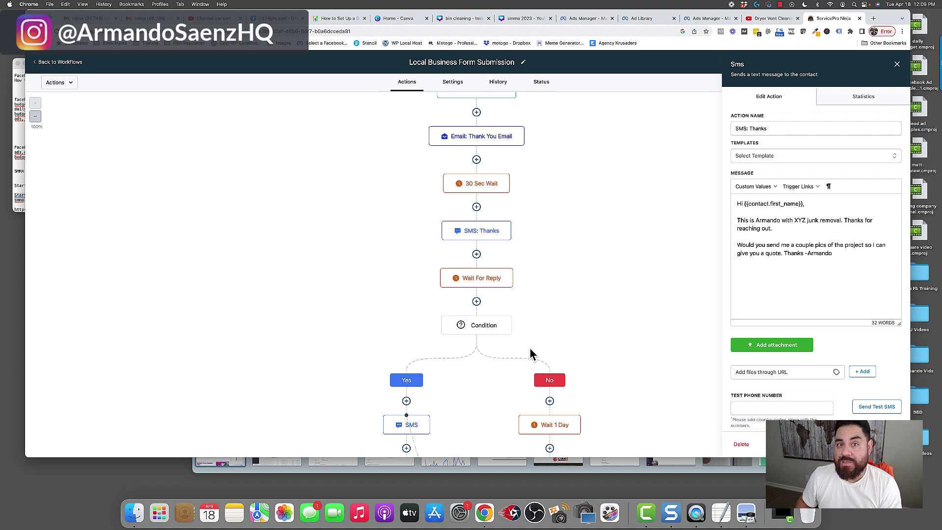
Step: Scroll past the reply Condition to view the Yes (SMS and Eliza AI booking bot) and No (voicemail) branches
{"action": "scroll", "coordinate": [531, 355], "scroll_direction": "down", "scroll_amount": 1}
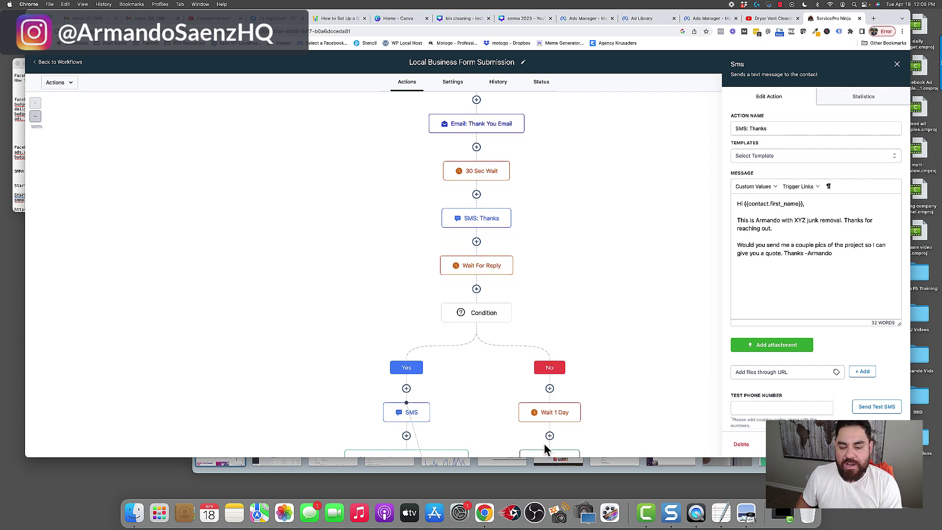
{"action": "scroll", "coordinate": [540, 335], "scroll_direction": "down", "scroll_amount": 10}
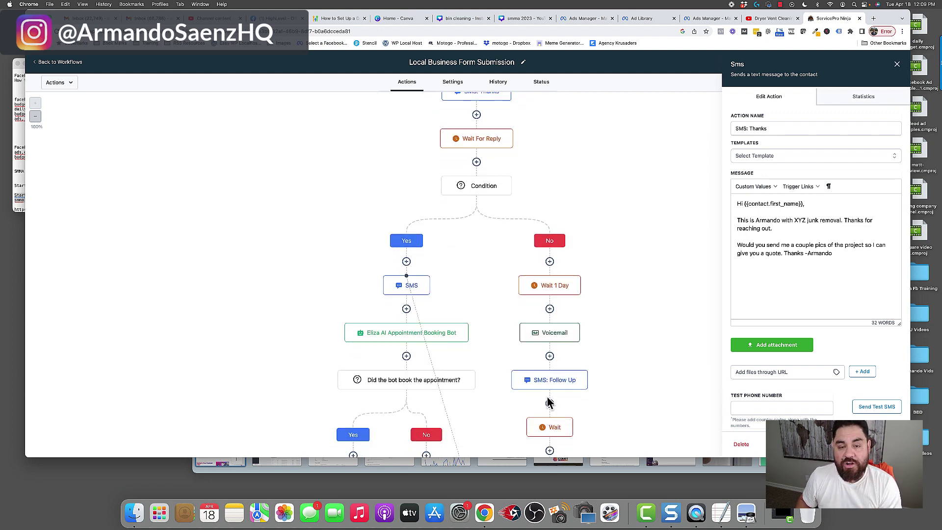
{"action": "scroll", "coordinate": [541, 277], "scroll_direction": "down", "scroll_amount": 7}
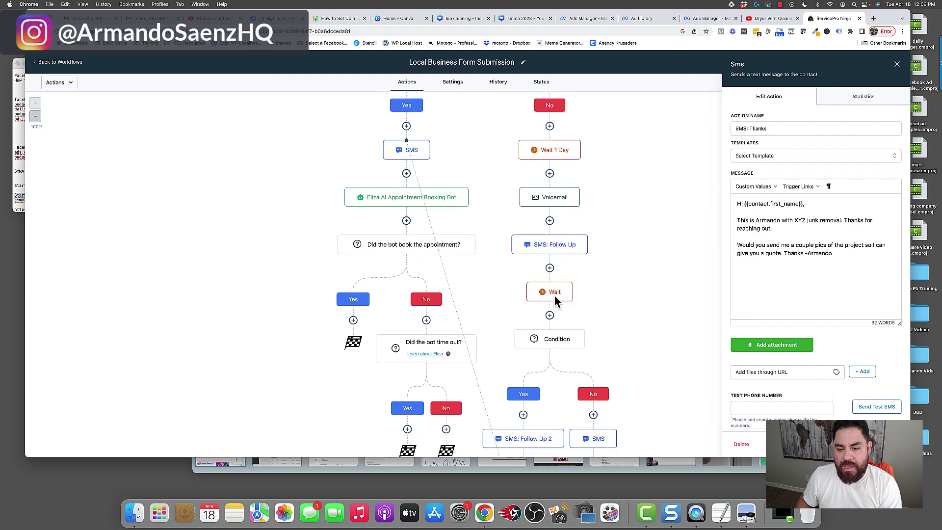